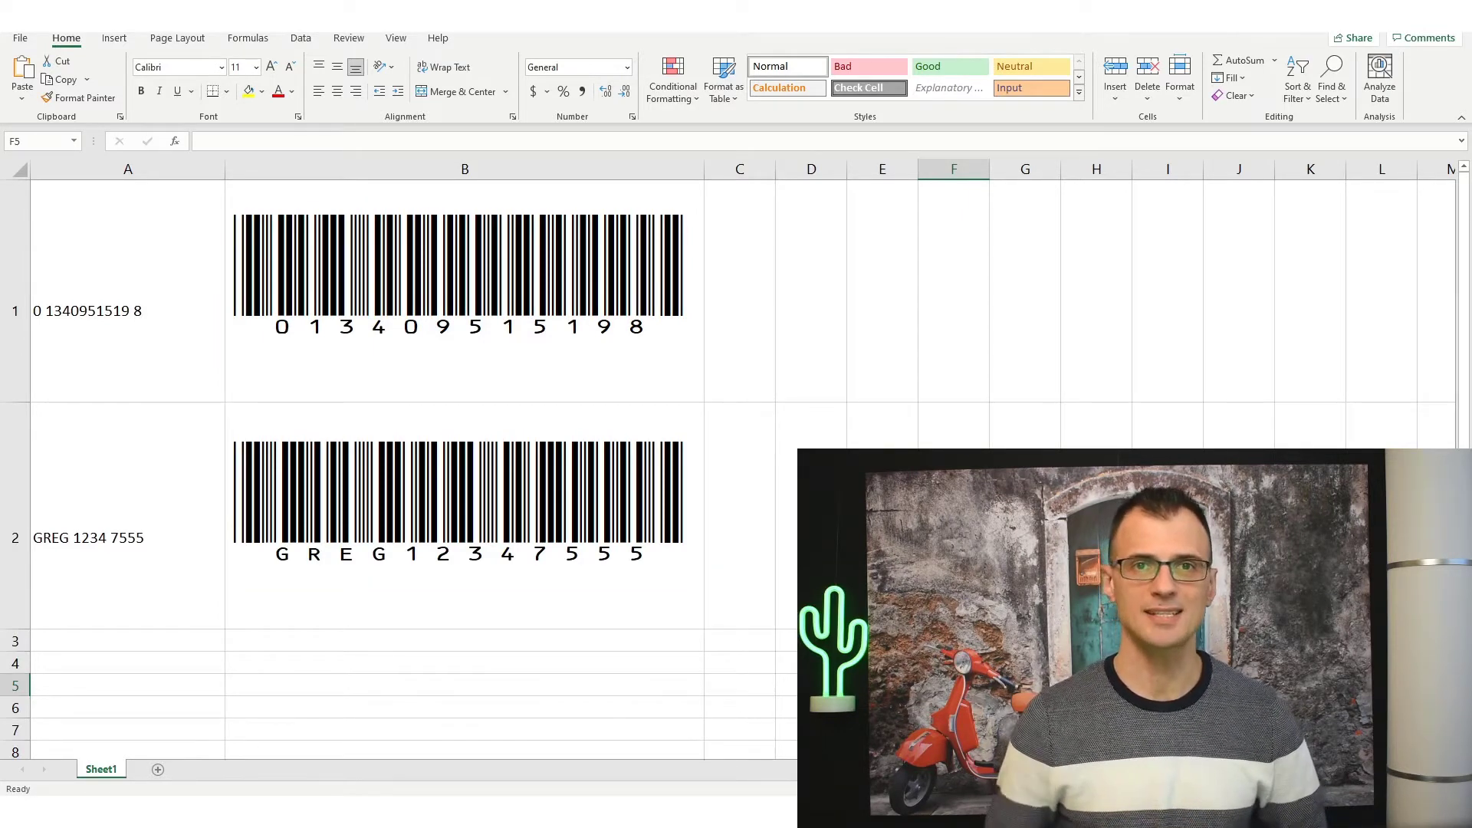
Step: Replace cell A1's value with 6666555 so the B1 barcode updates to match
left_click(152, 642)
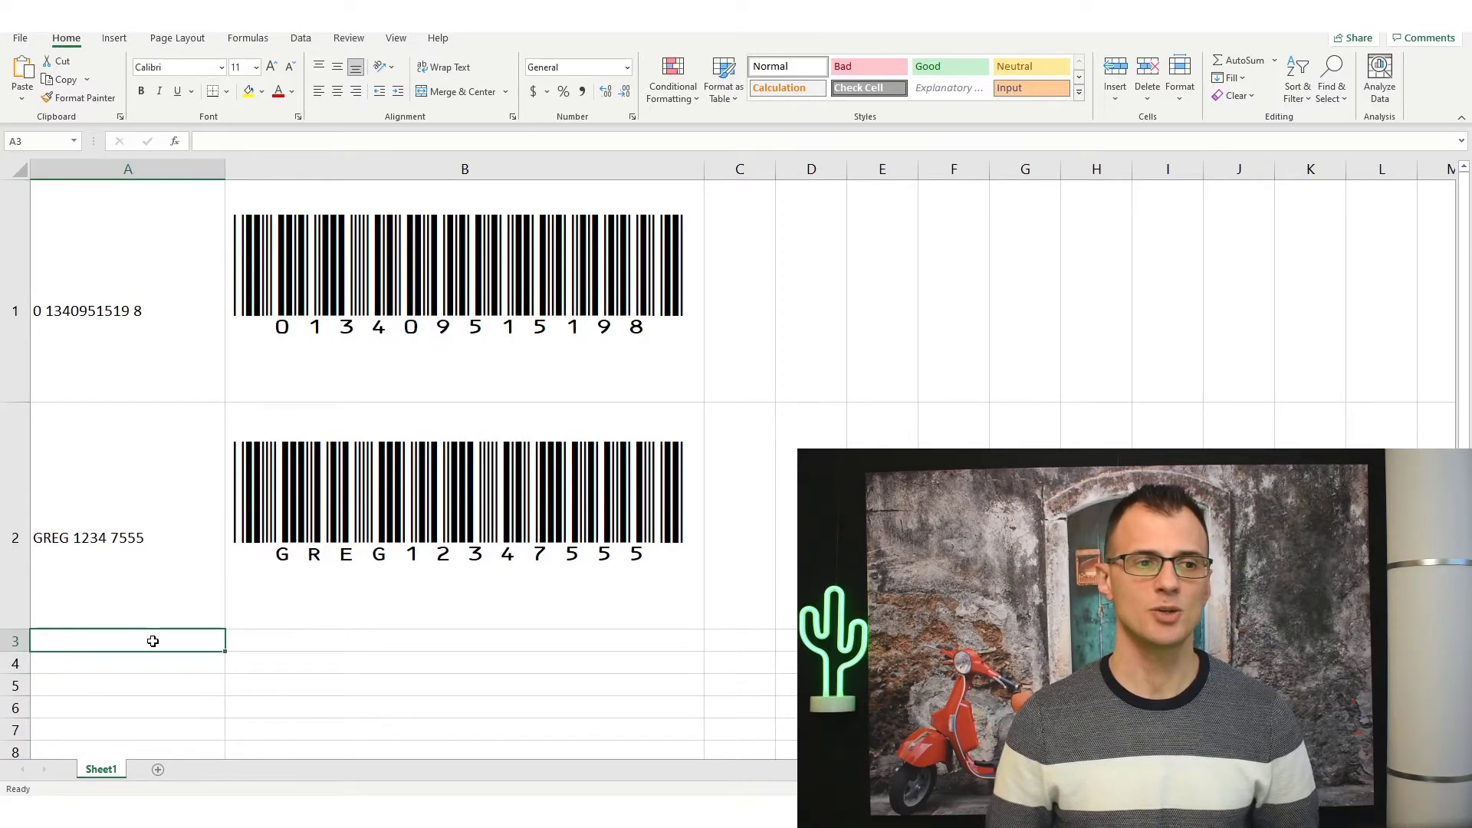
left_click(137, 560)
left_click(143, 361)
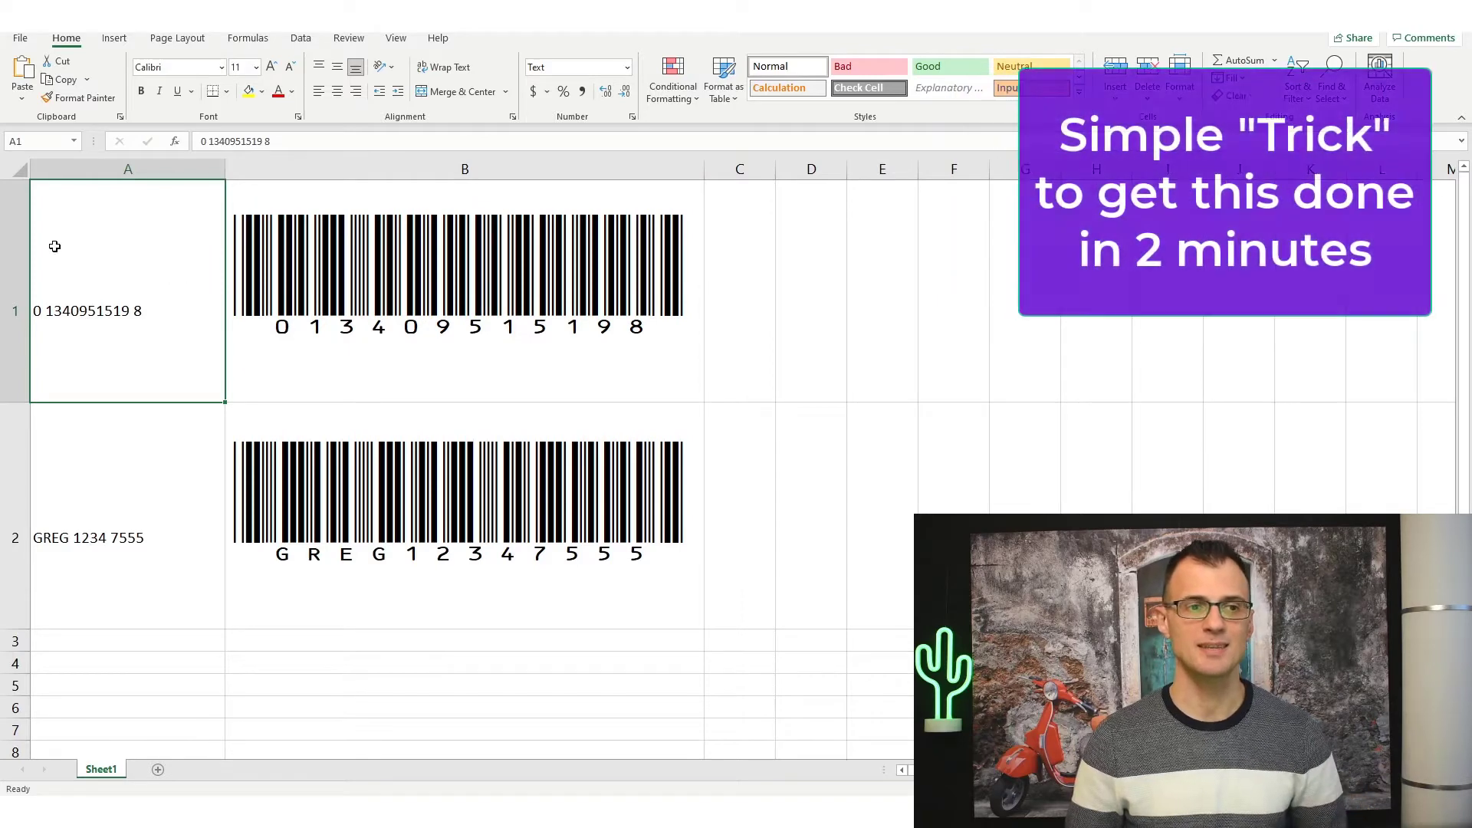
double_click(147, 321)
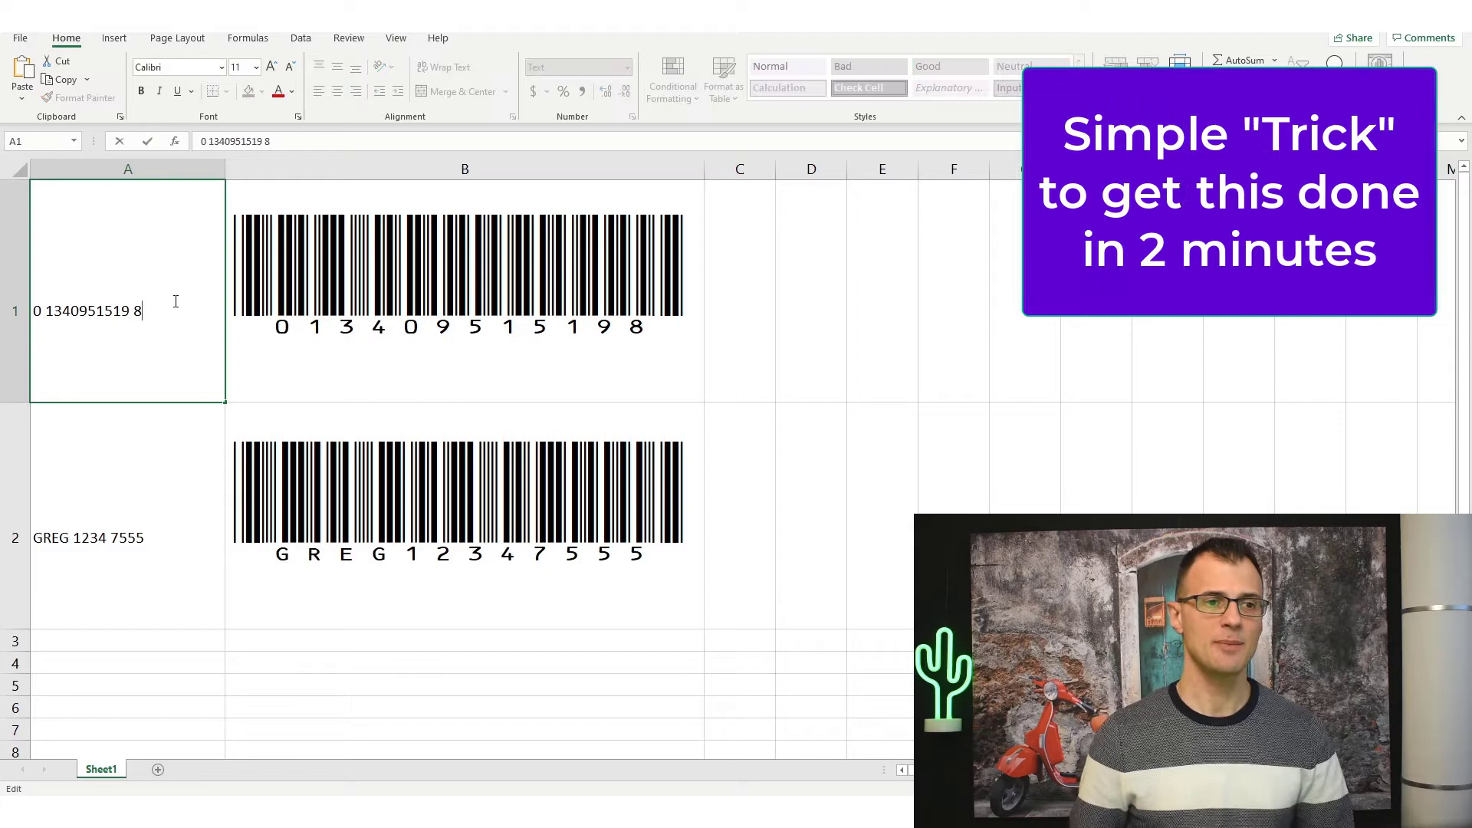
key("shift+Home")
type("666655")
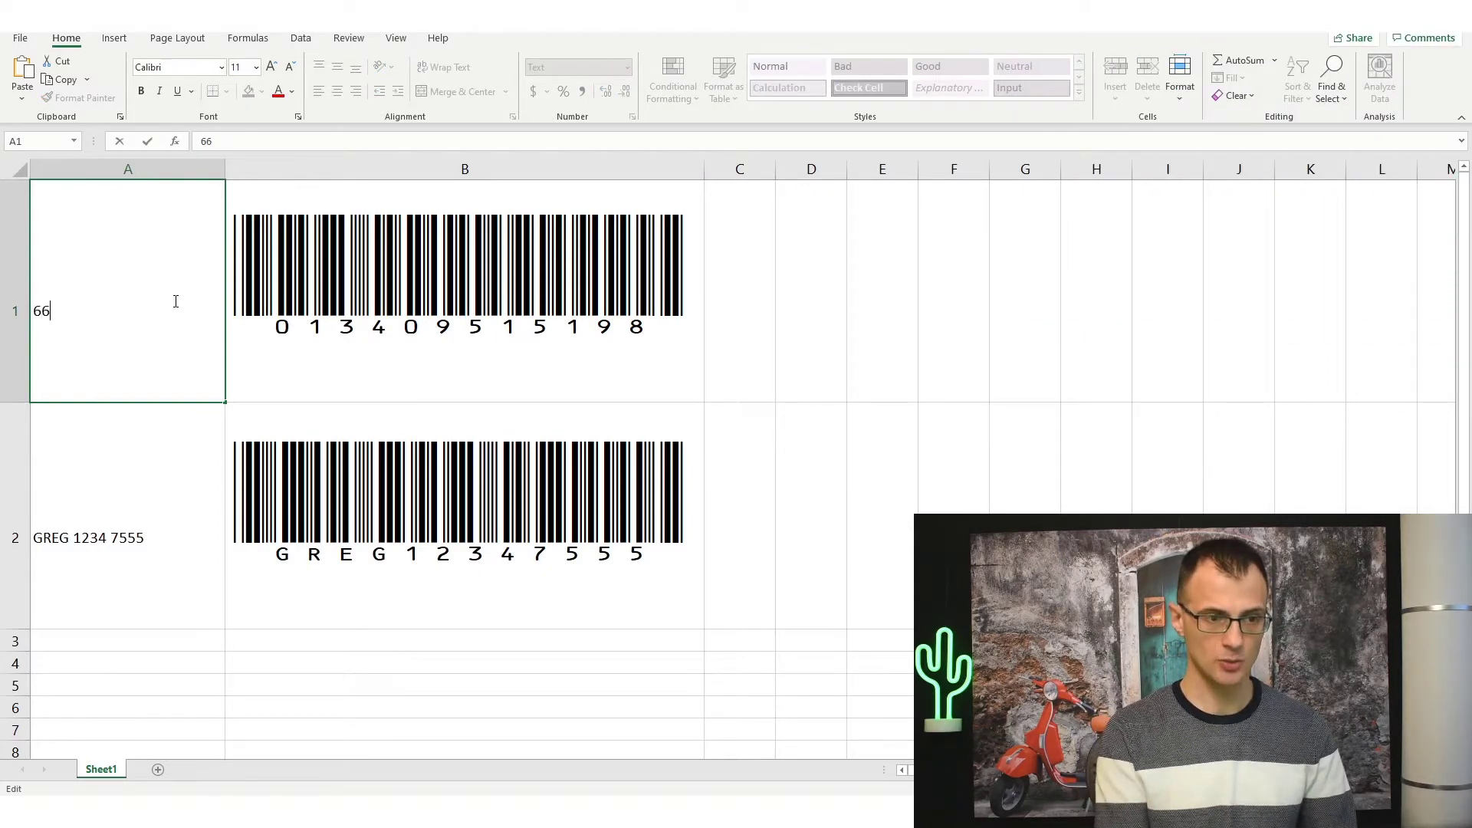
type("5")
key("Return")
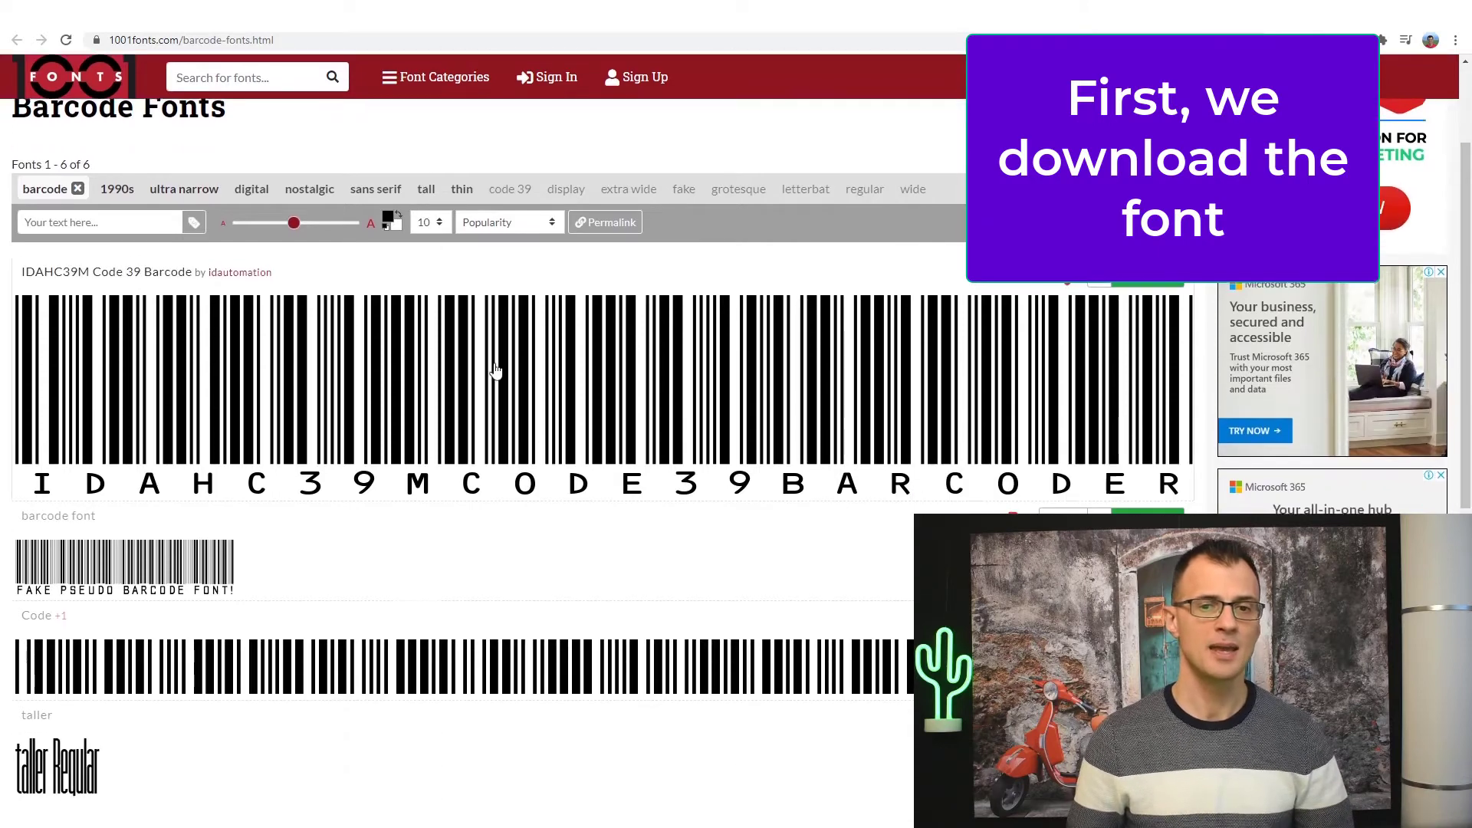
Step: Download the IDAHC39M Code 39 Barcode zip from 1001fonts.com into Downloads\EXCEL FONT
scroll(576, 482, "down", 3)
scroll(576, 482, "down", 1)
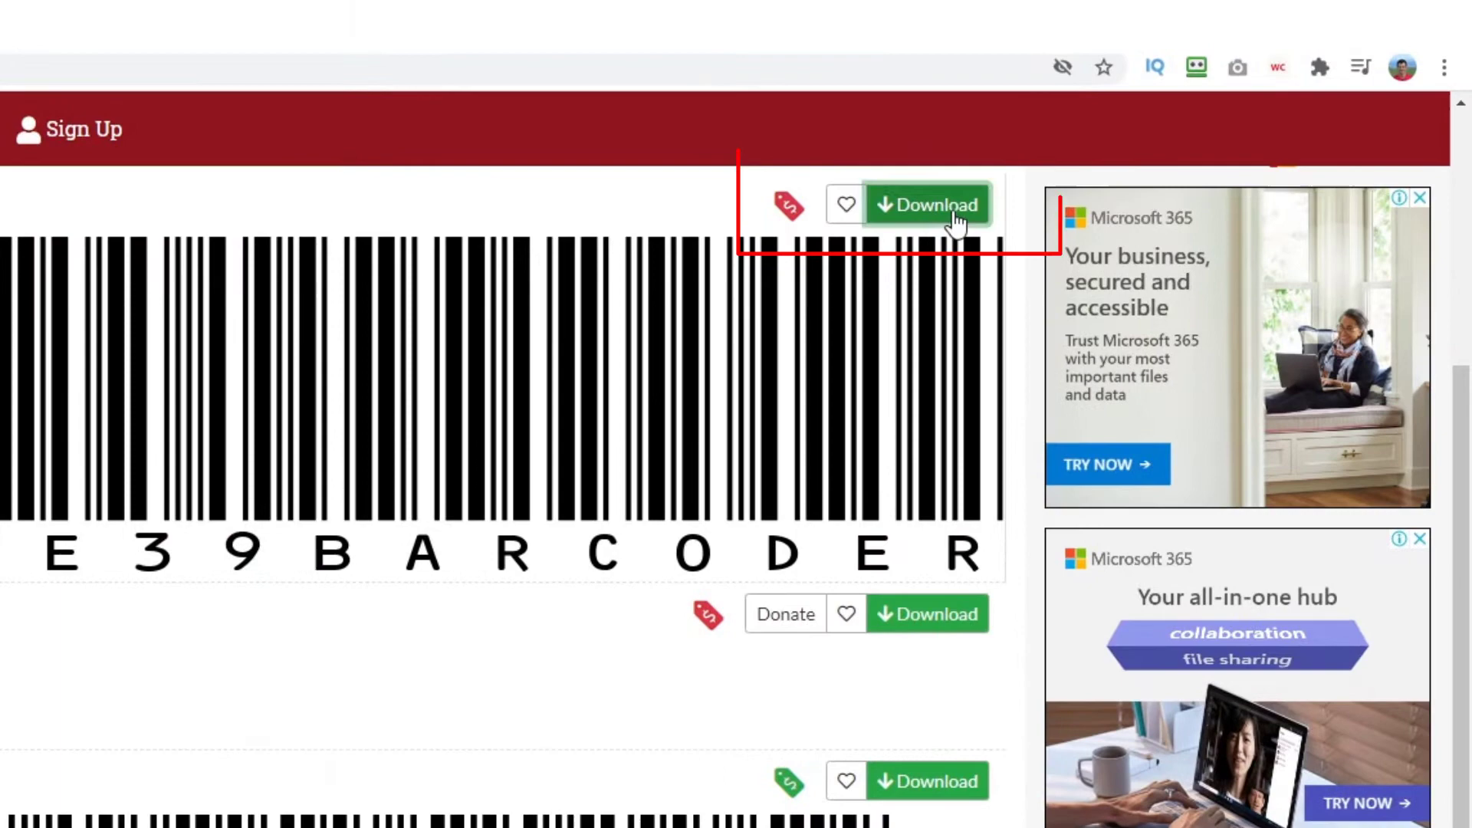
left_click(928, 207)
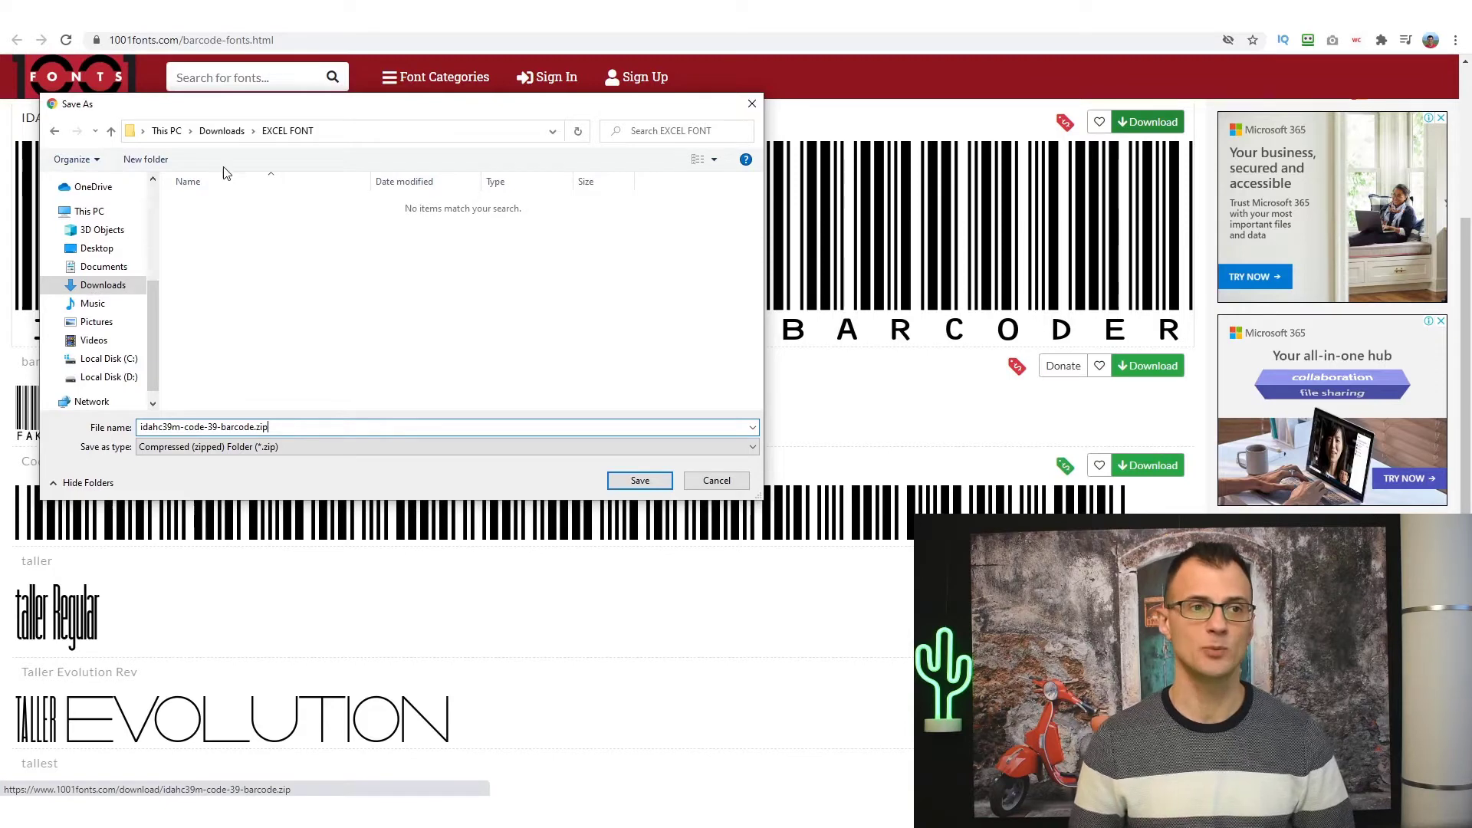
left_click(640, 481)
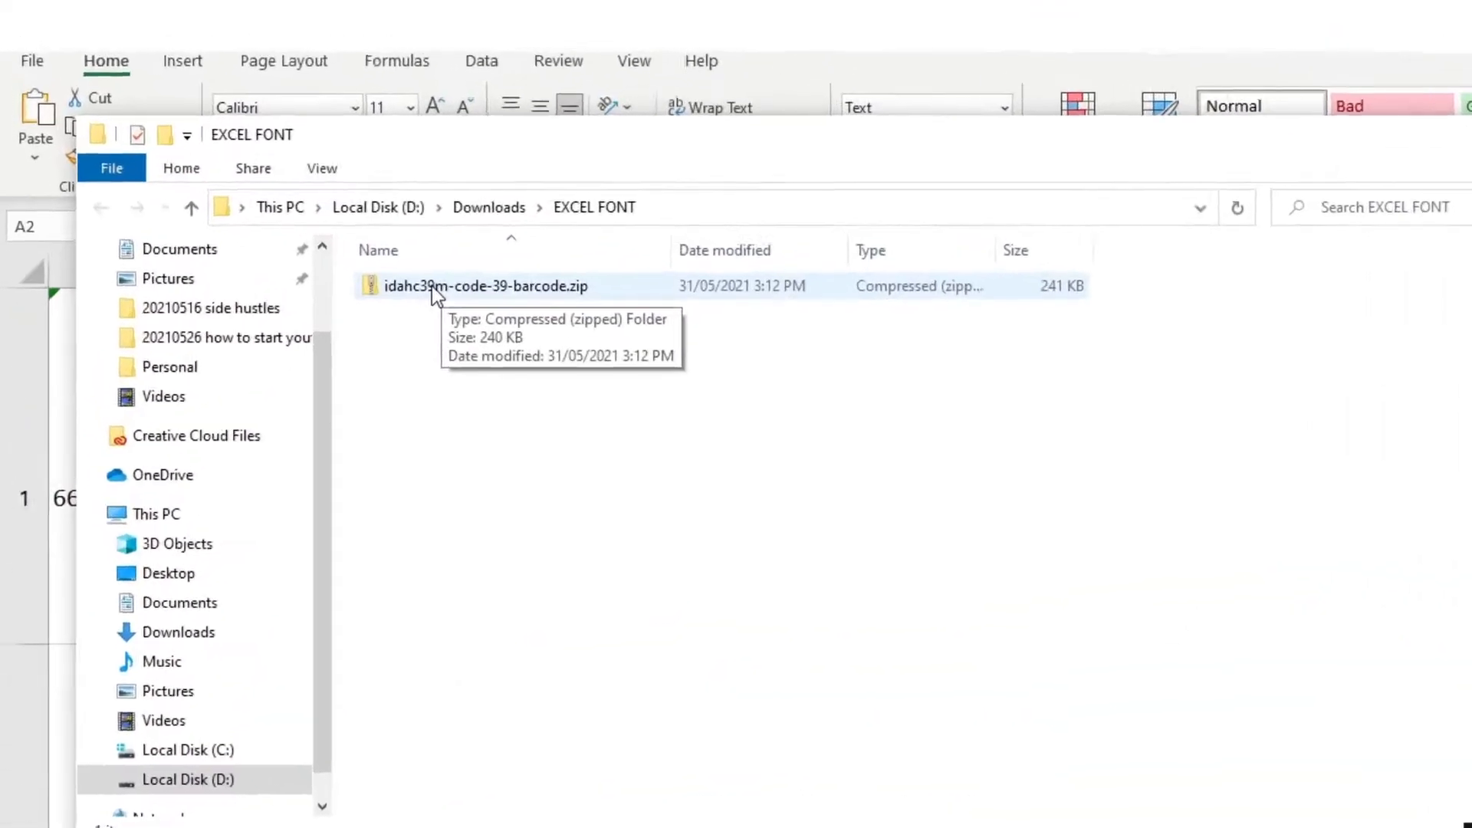
Step: Extract idahc39m-code-39-barcode.zip into the suggested idahc39m-code-39-barcode folder
right_click(275, 182)
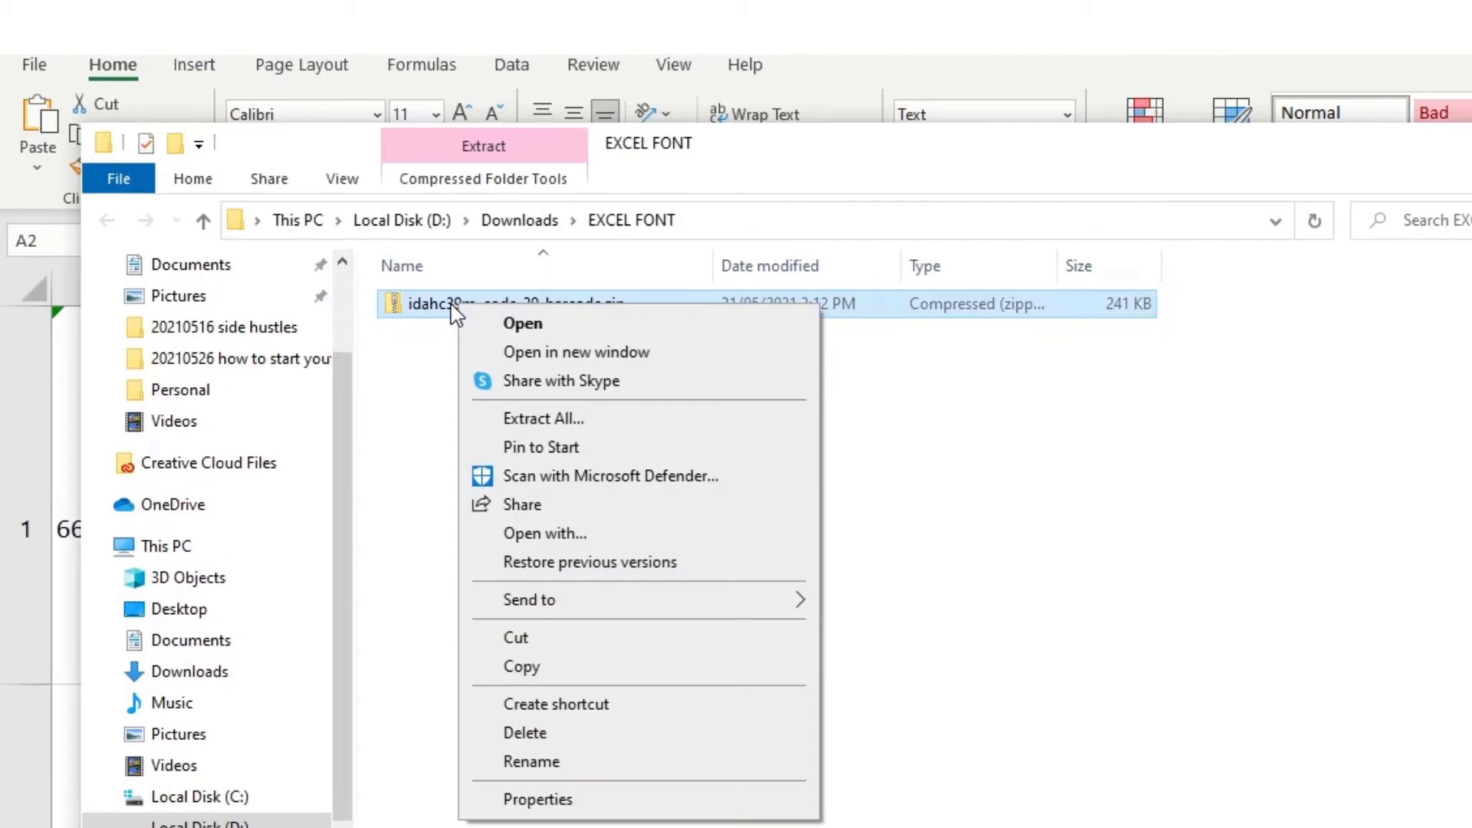
left_click(539, 420)
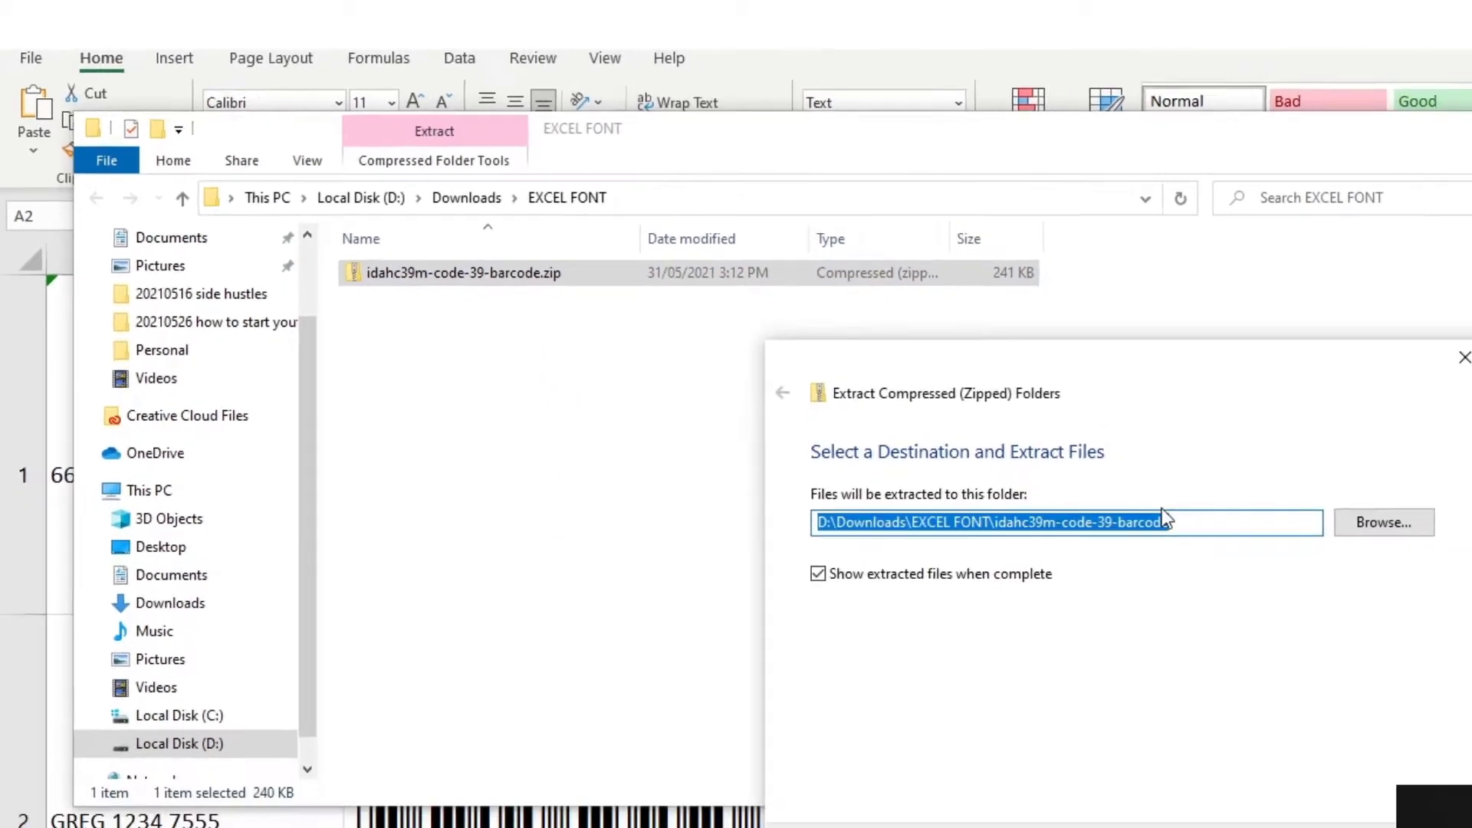
left_click_drag(1337, 421, 1145, 292)
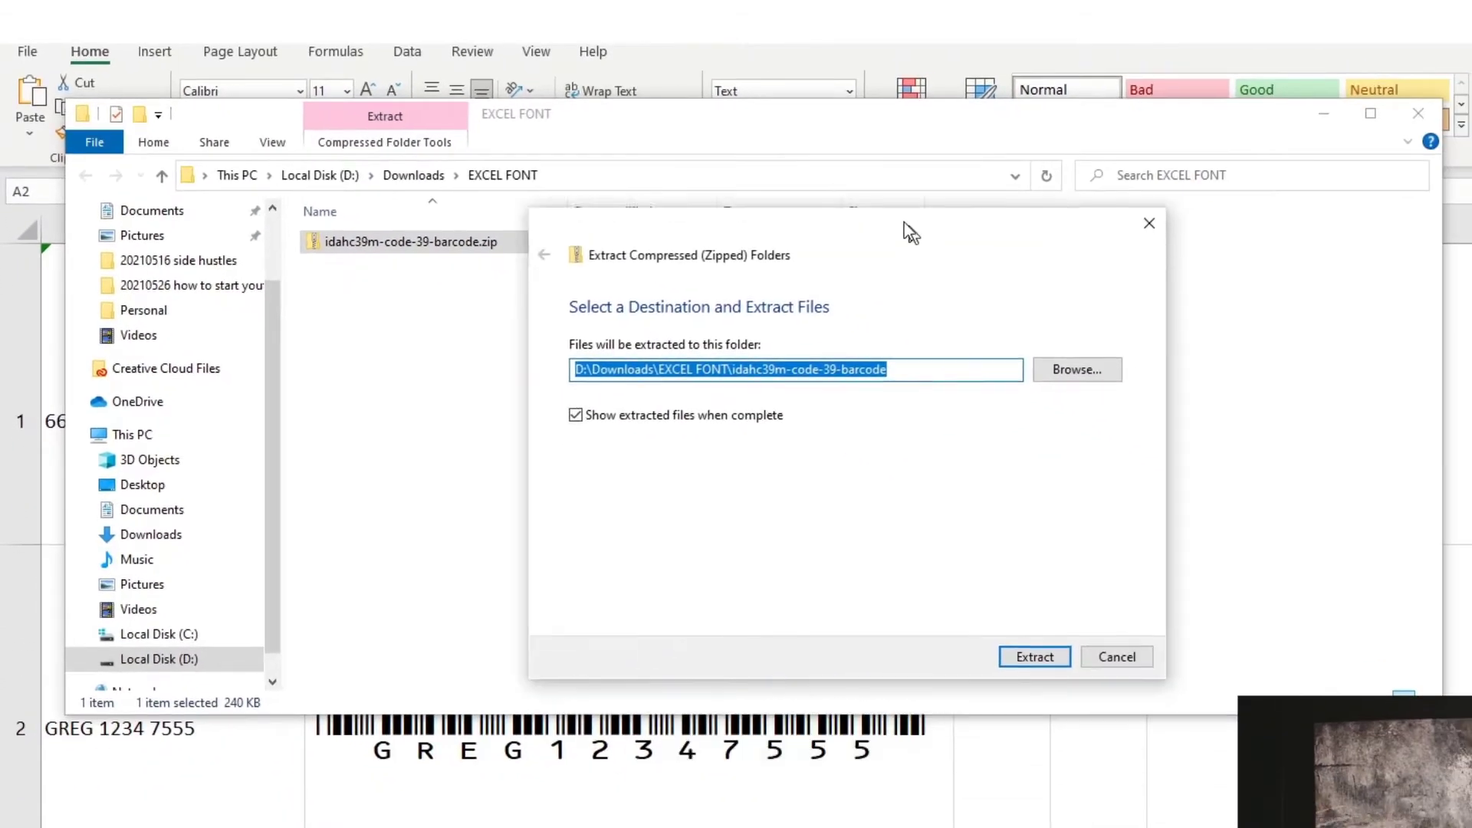
left_click_drag(904, 222, 787, 142)
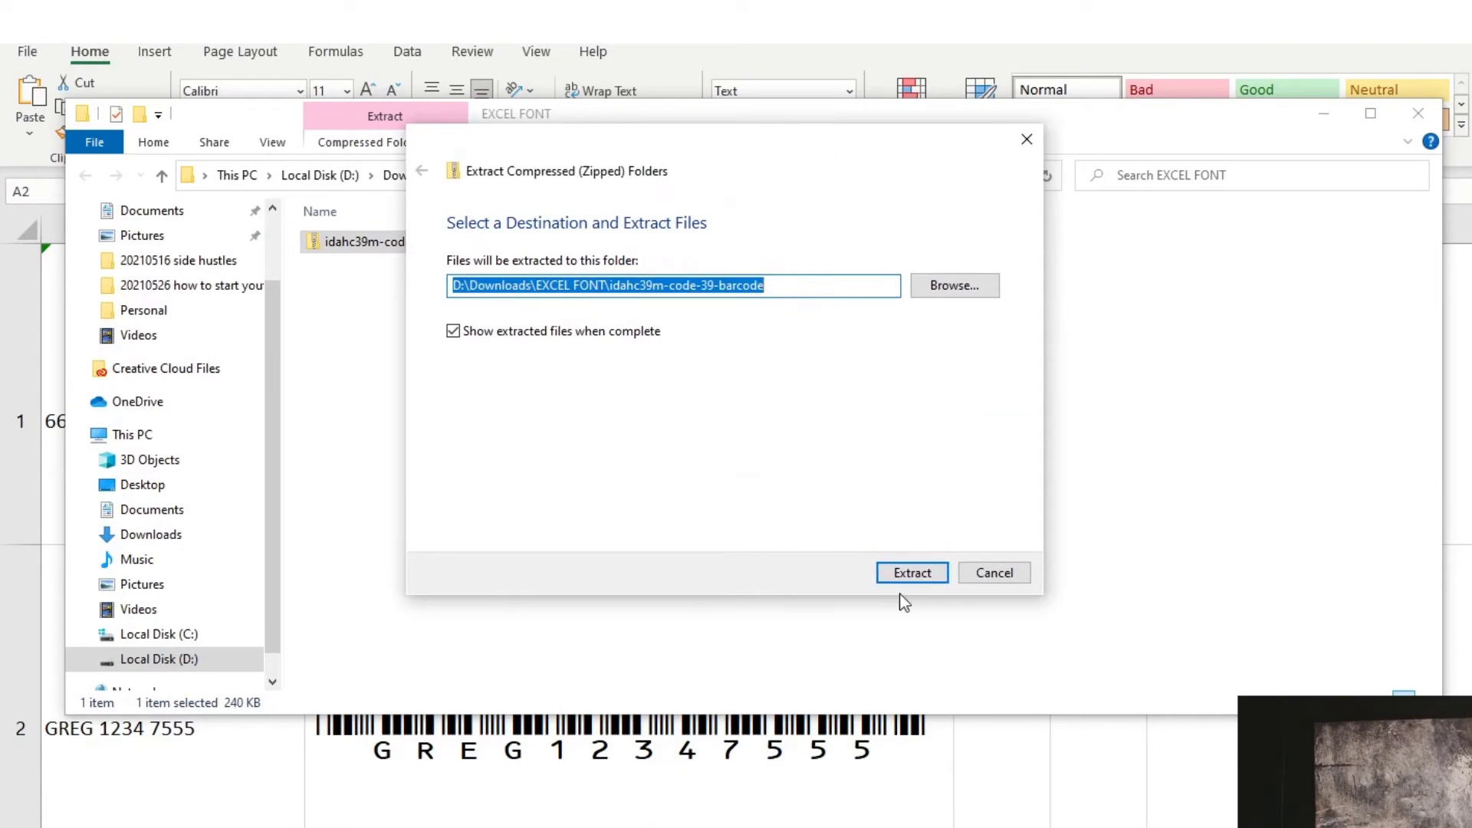
left_click(912, 573)
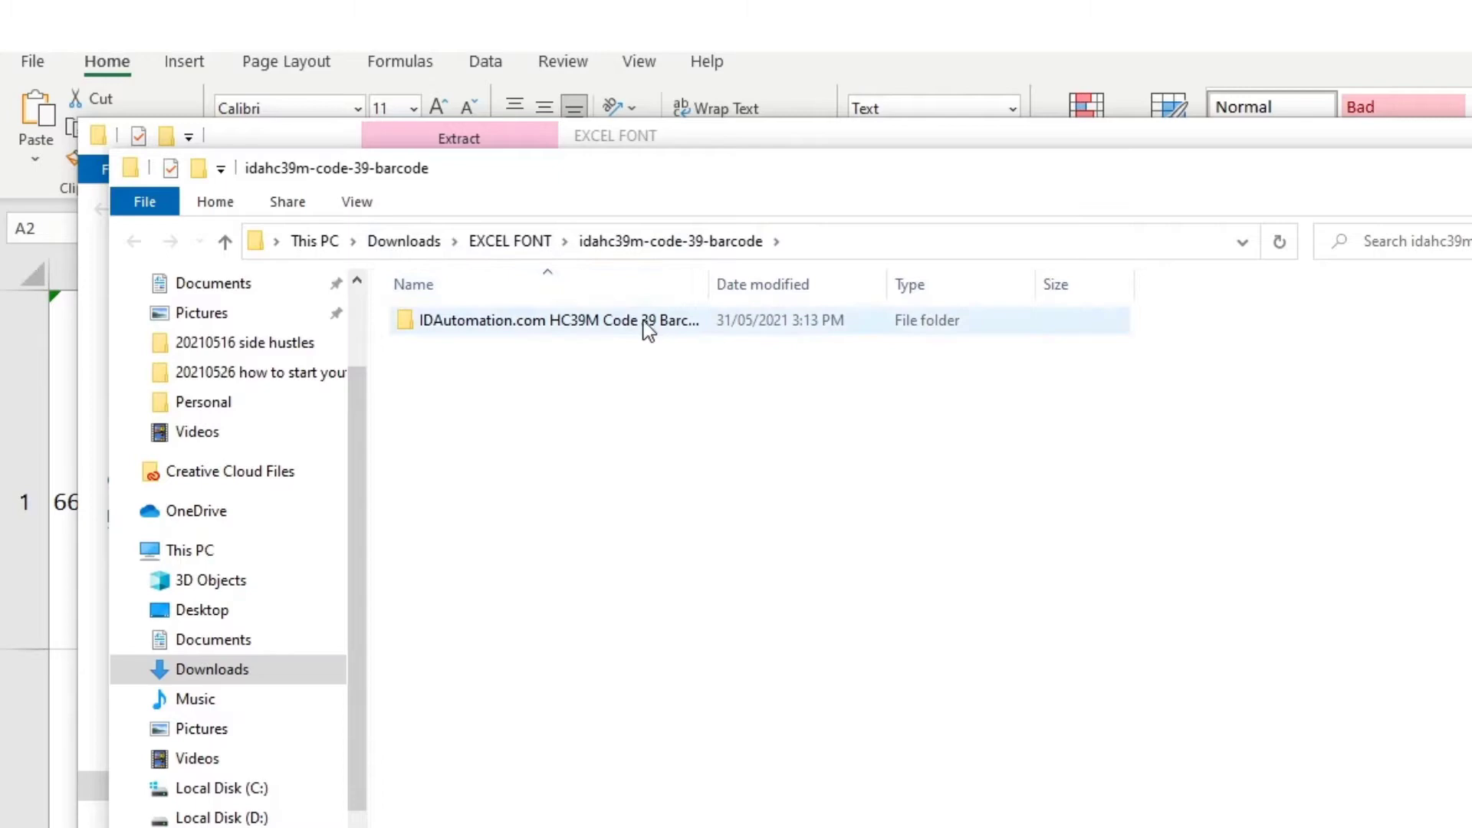
Step: Open the IDAutomation.com HC39M Code 39 Barcode folder and widen the Name column
double_click(554, 322)
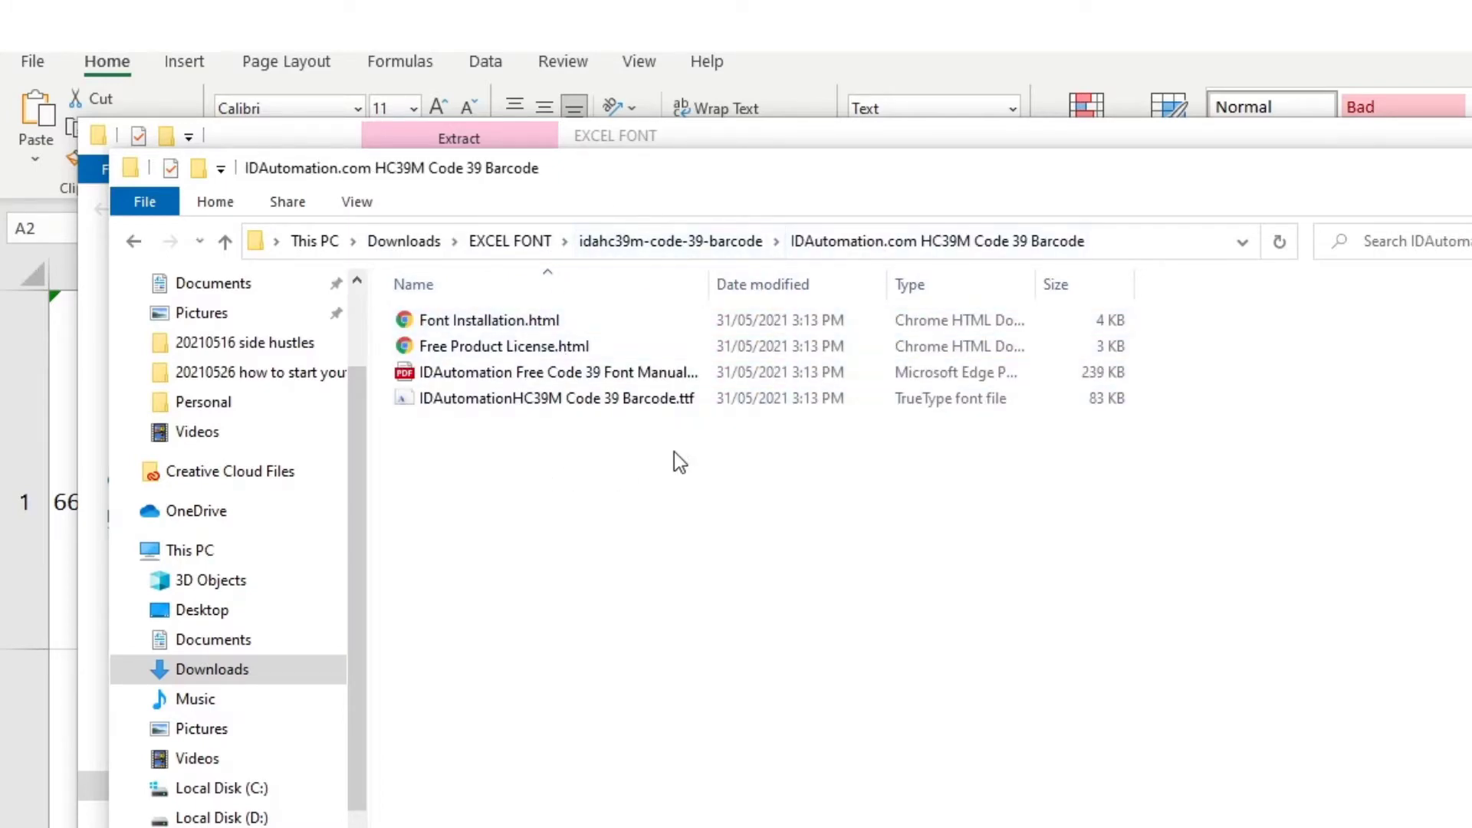
left_click_drag(707, 283, 768, 283)
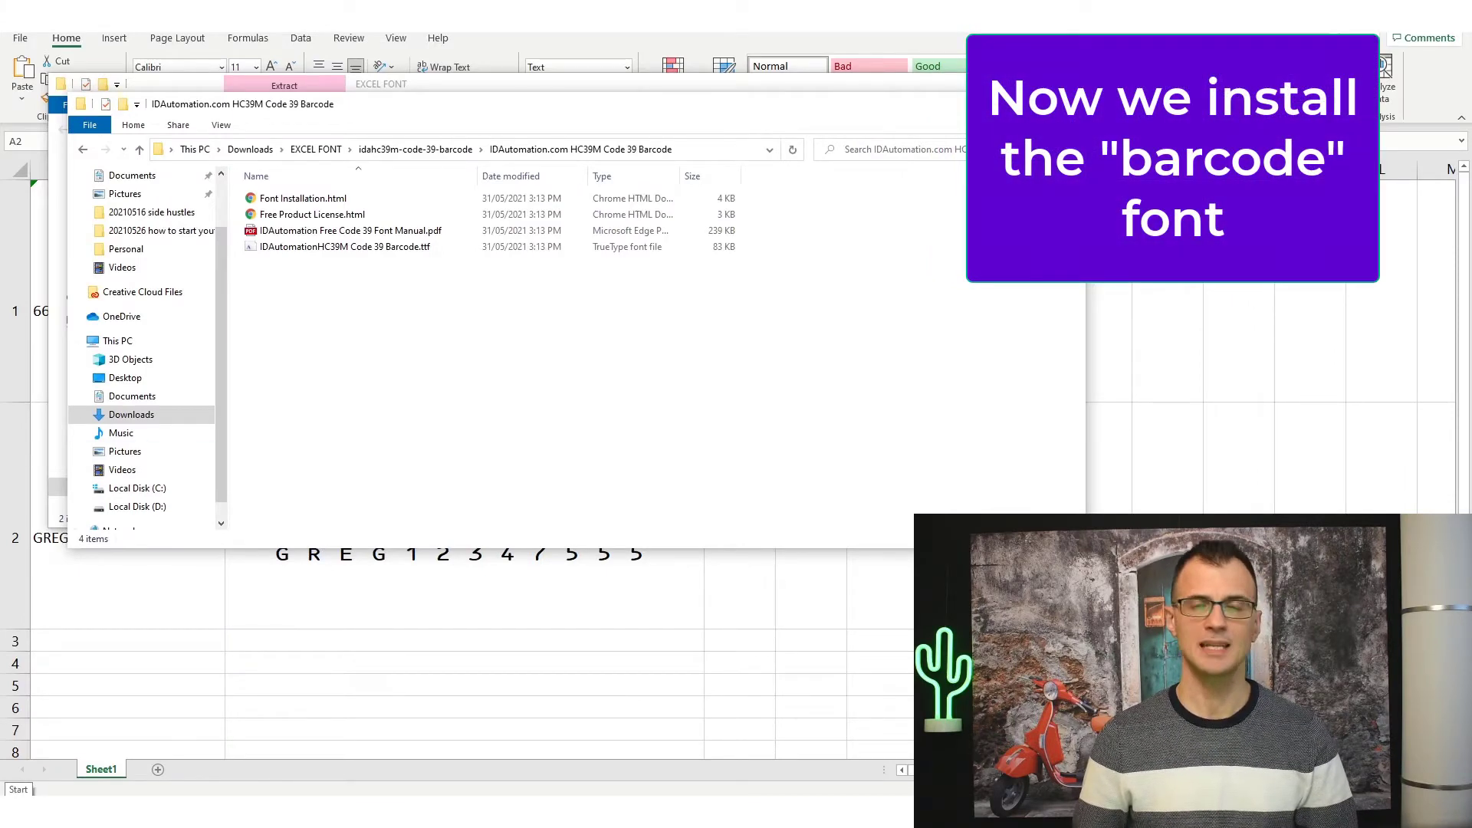
Step: Search the Start menu for 'font' and open the Font settings result
left_click(17, 811)
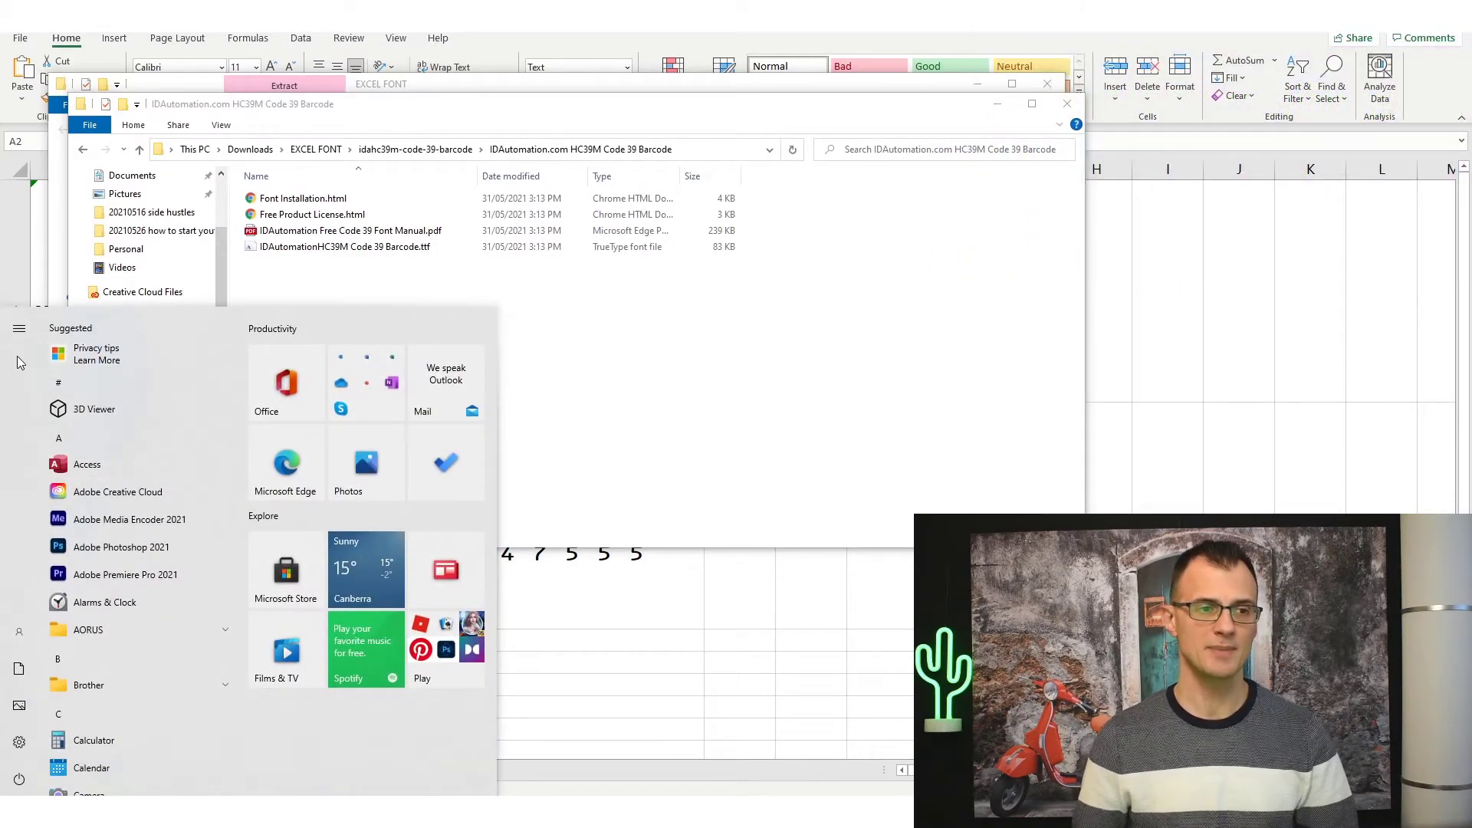
type("fon")
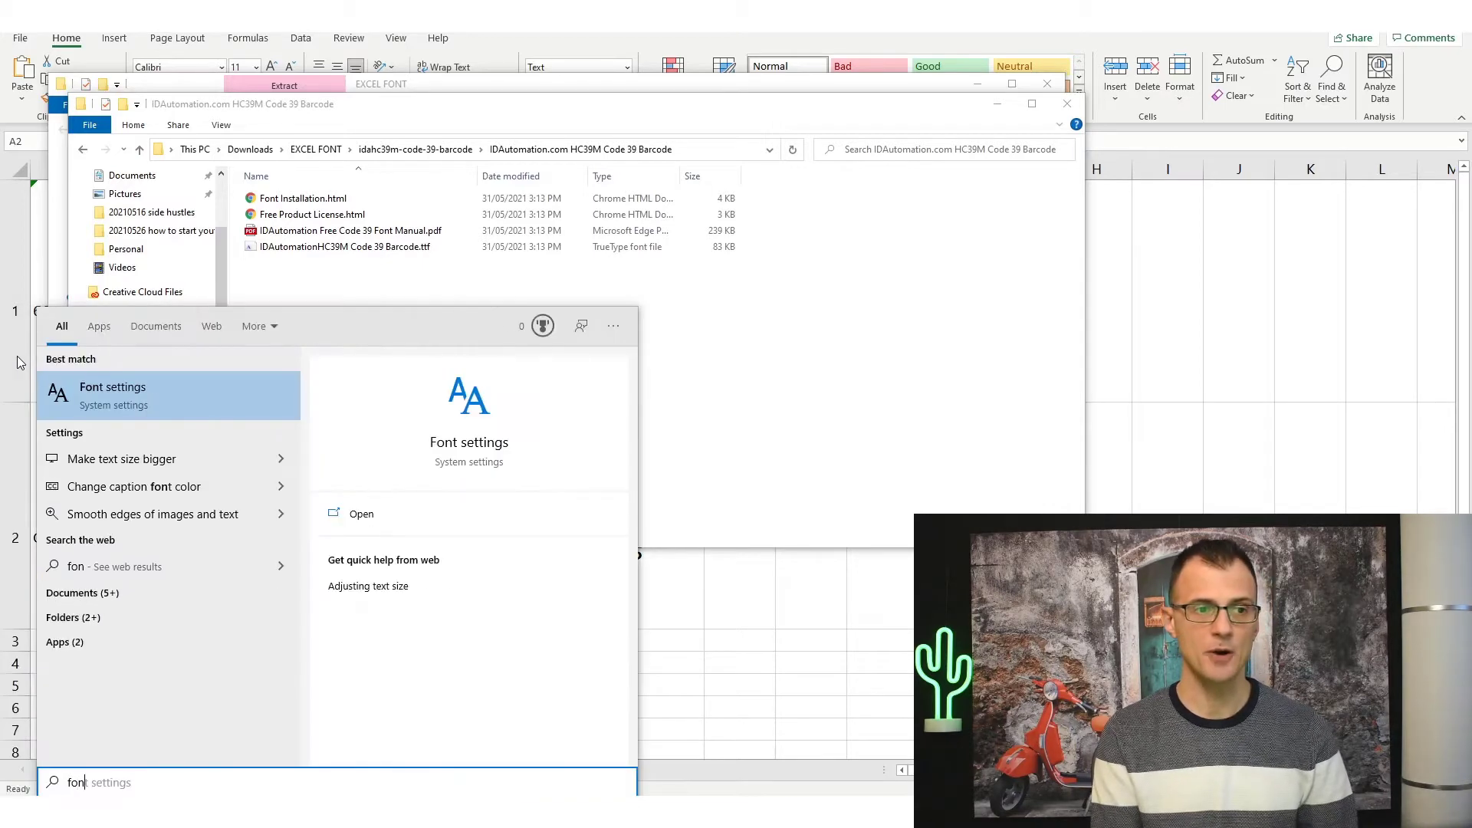
type("t")
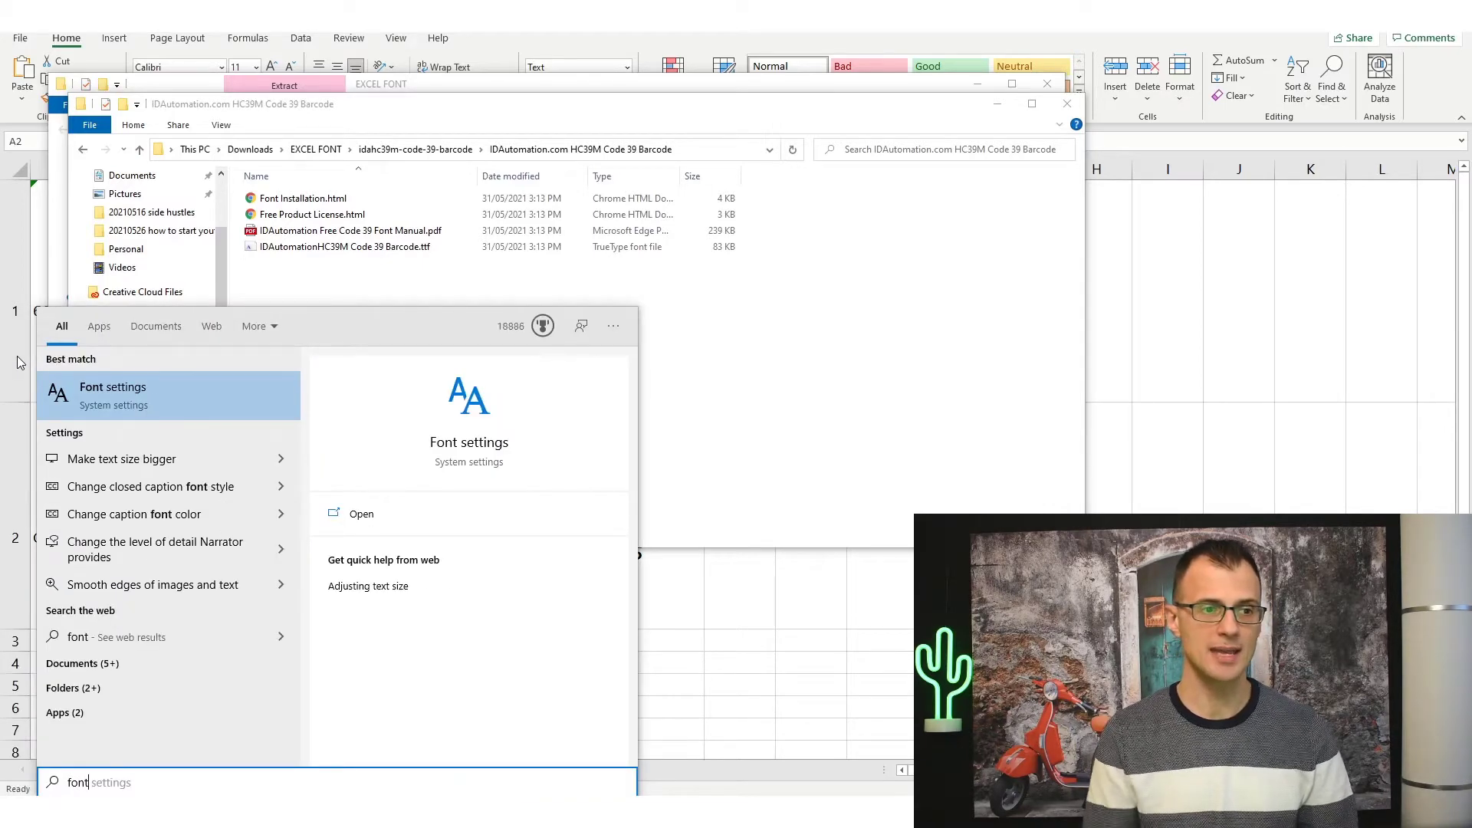
left_click(168, 403)
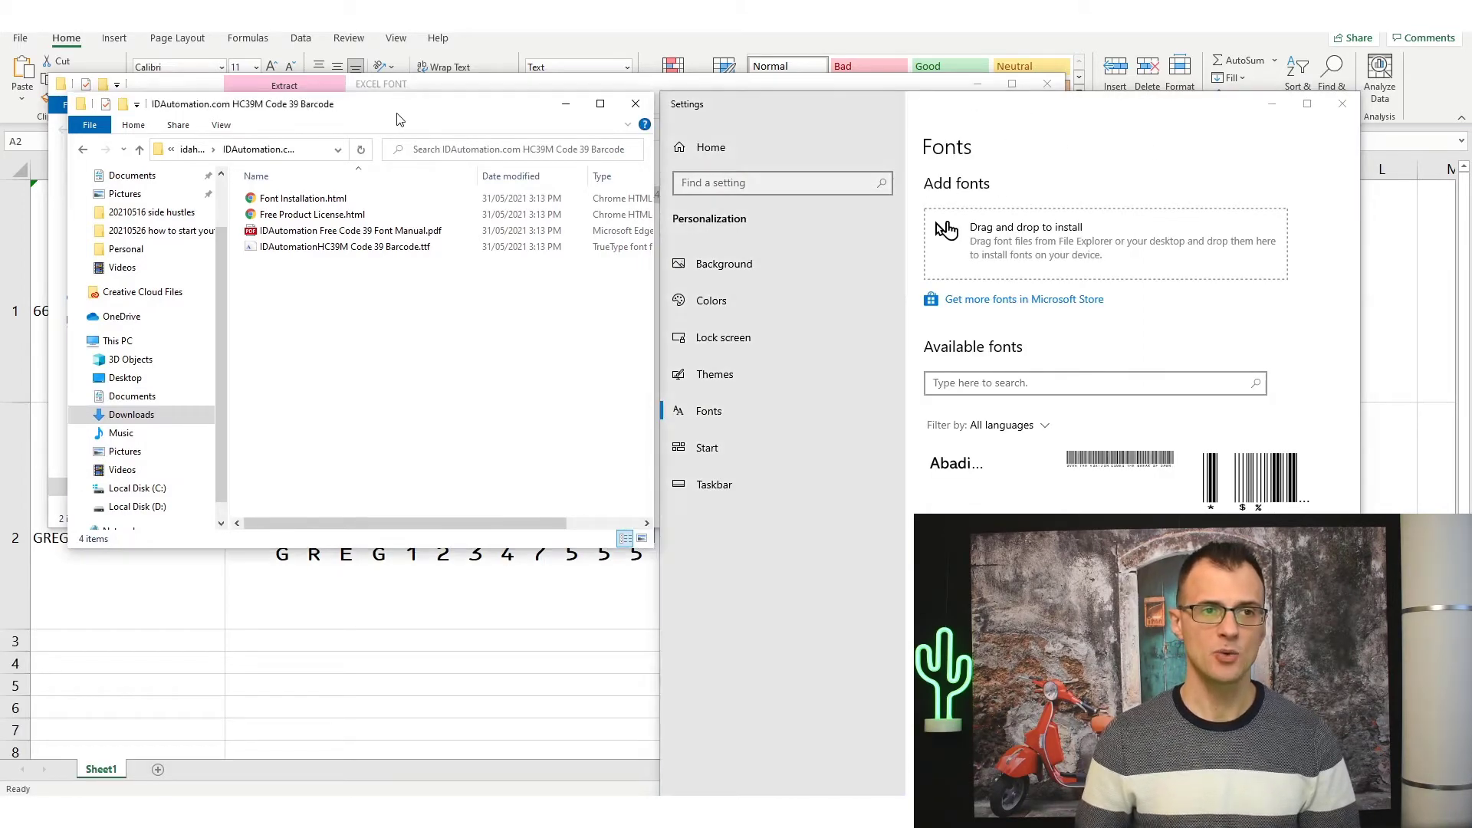
Step: Drop IDAutomationHC39M Code 39 Barcode.ttf onto the Fonts install area, declining to replace the existing copy
left_click_drag(430, 121, 405, 120)
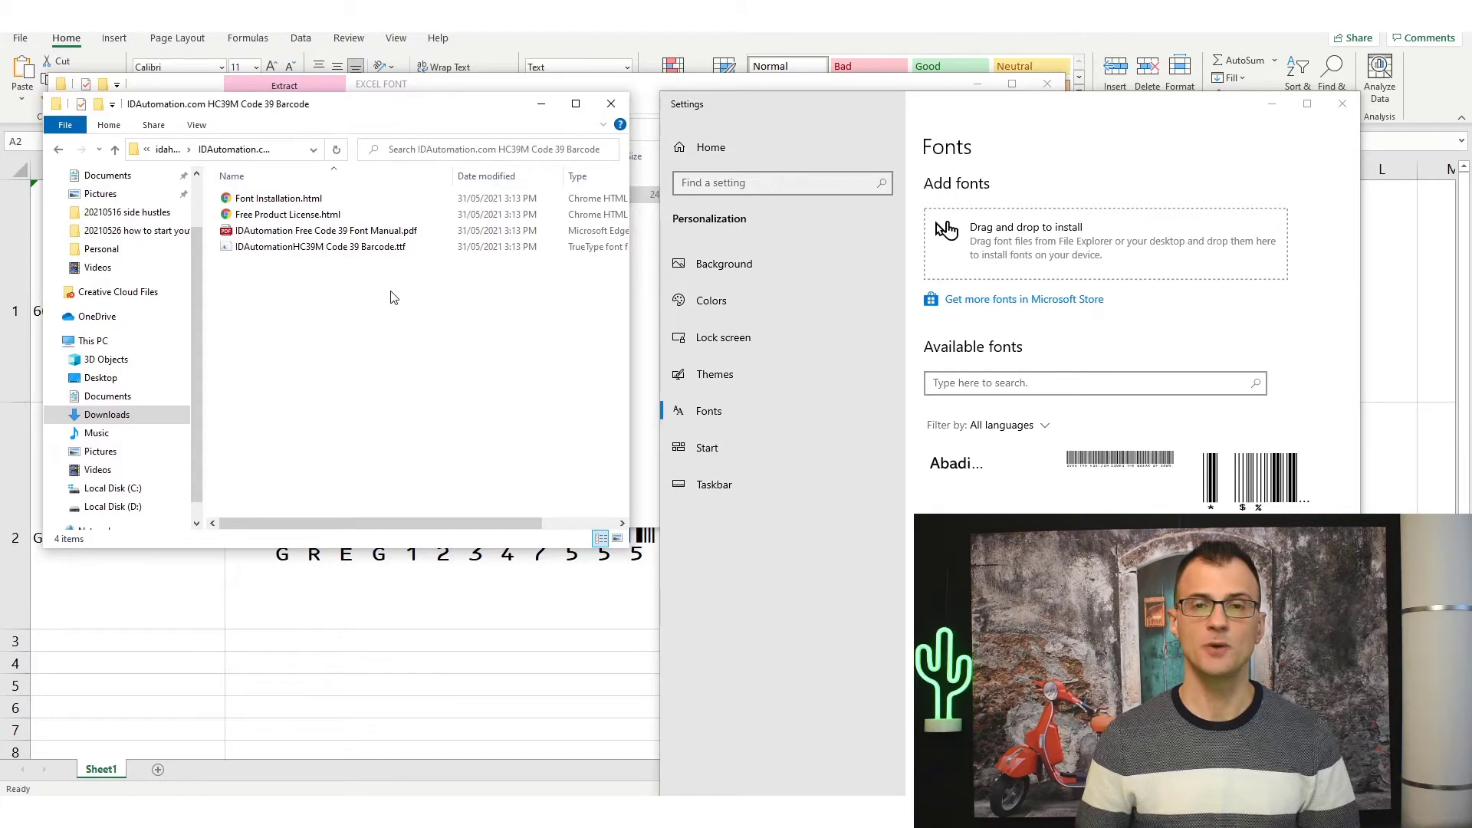
left_click(370, 255)
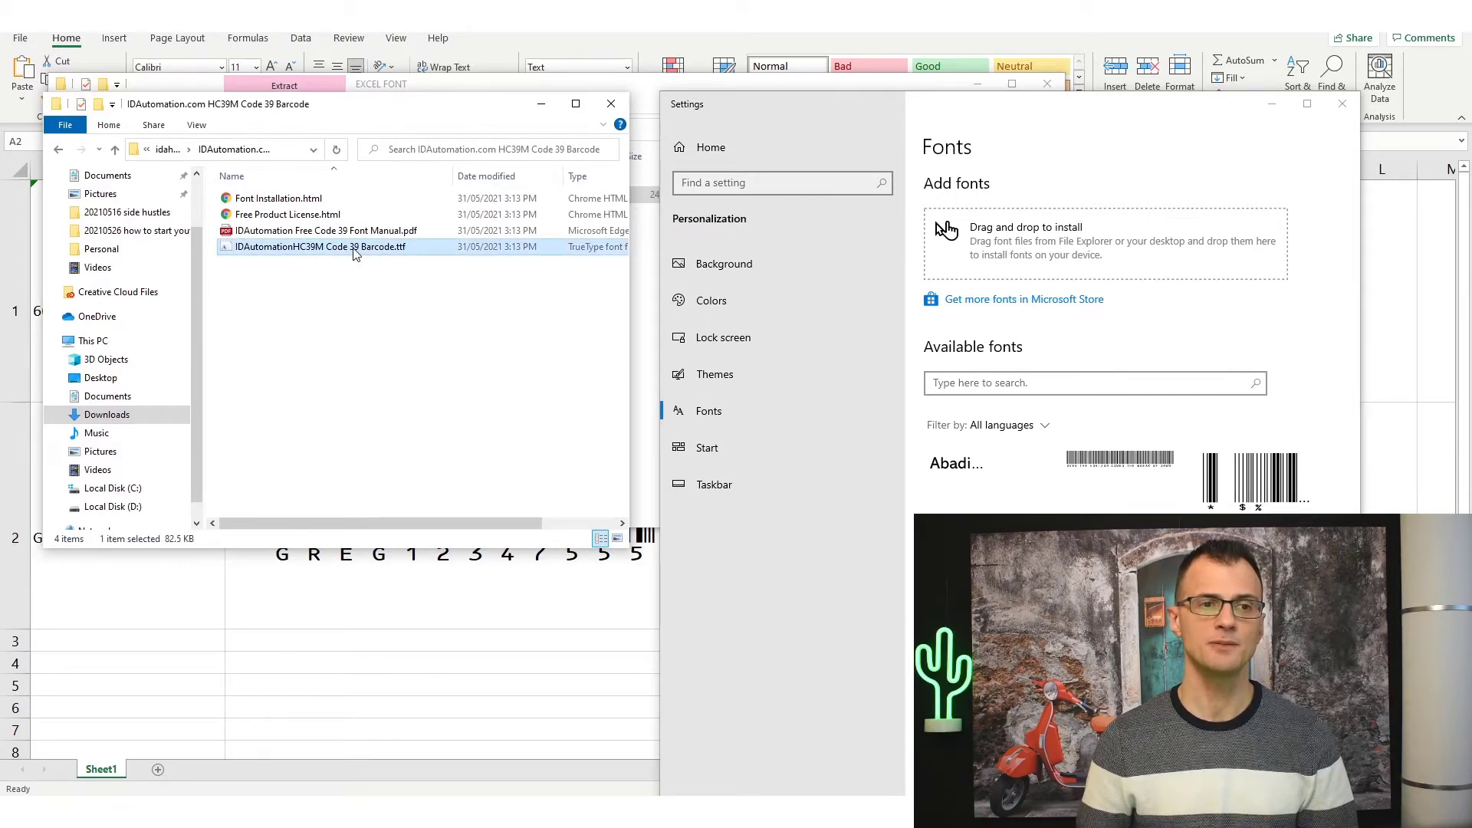
left_click_drag(728, 241, 1175, 261)
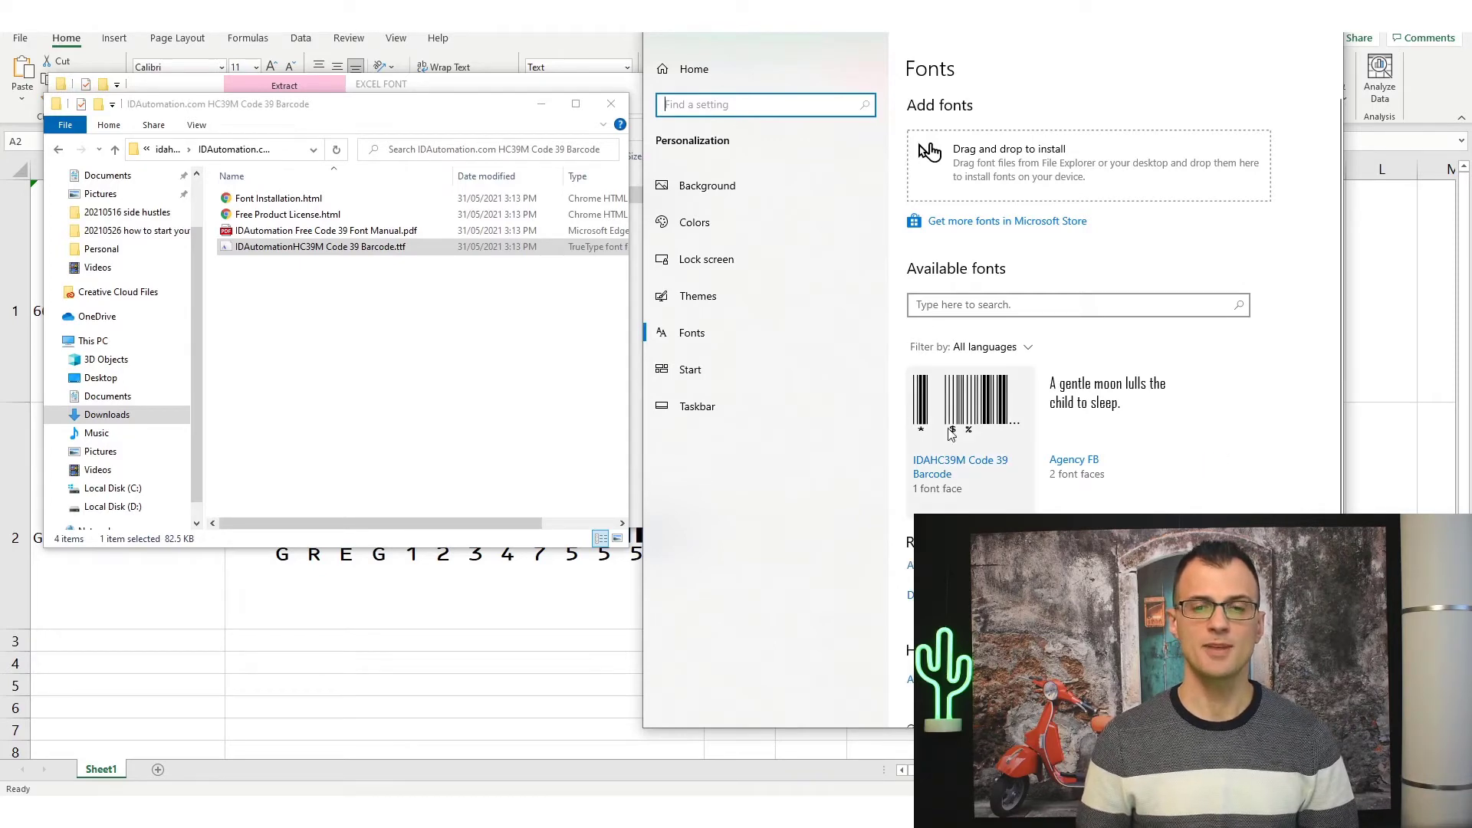
left_click_drag(1009, 37, 496, 40)
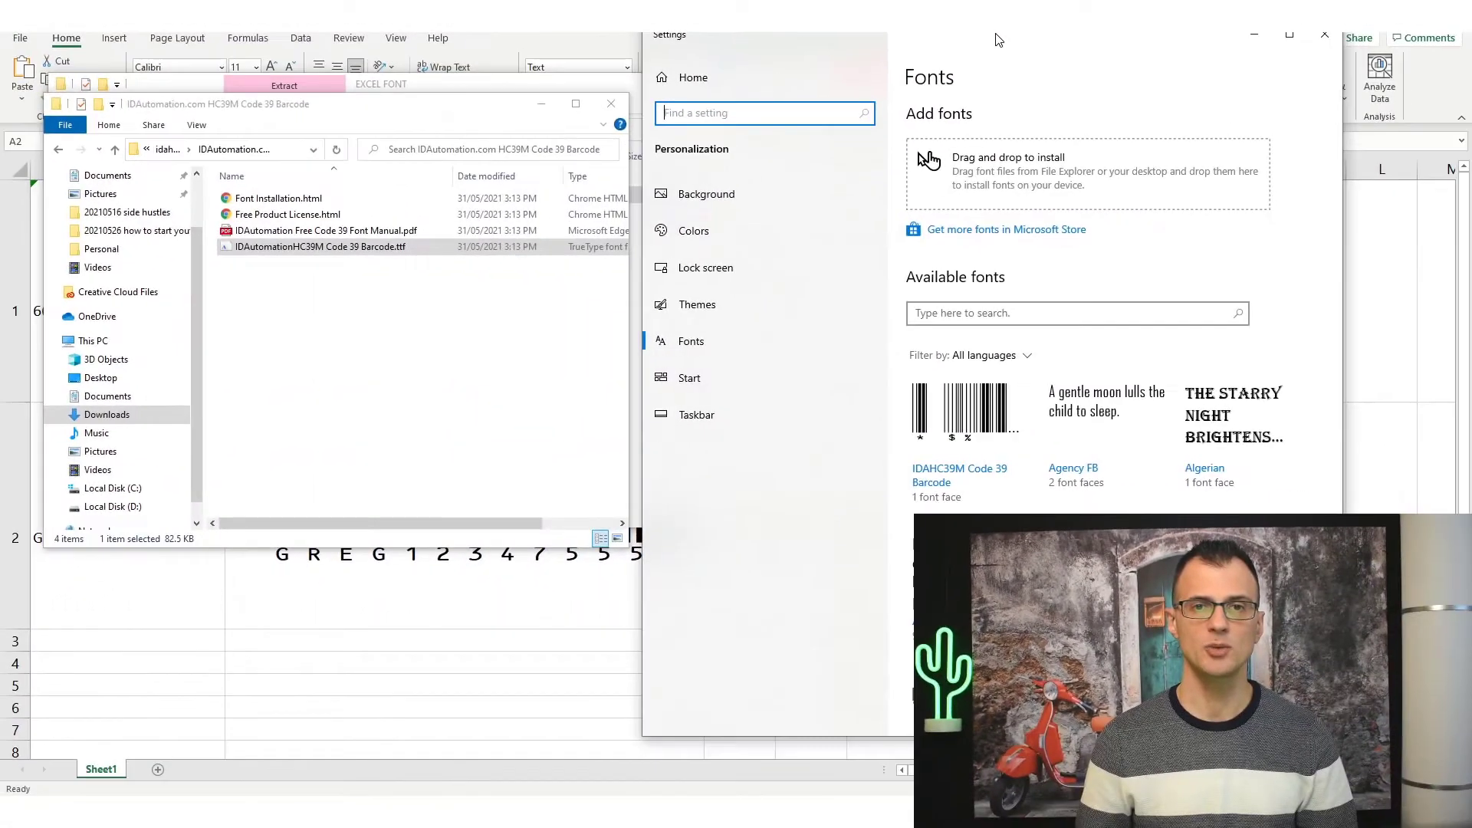
left_click_drag(319, 246, 994, 187)
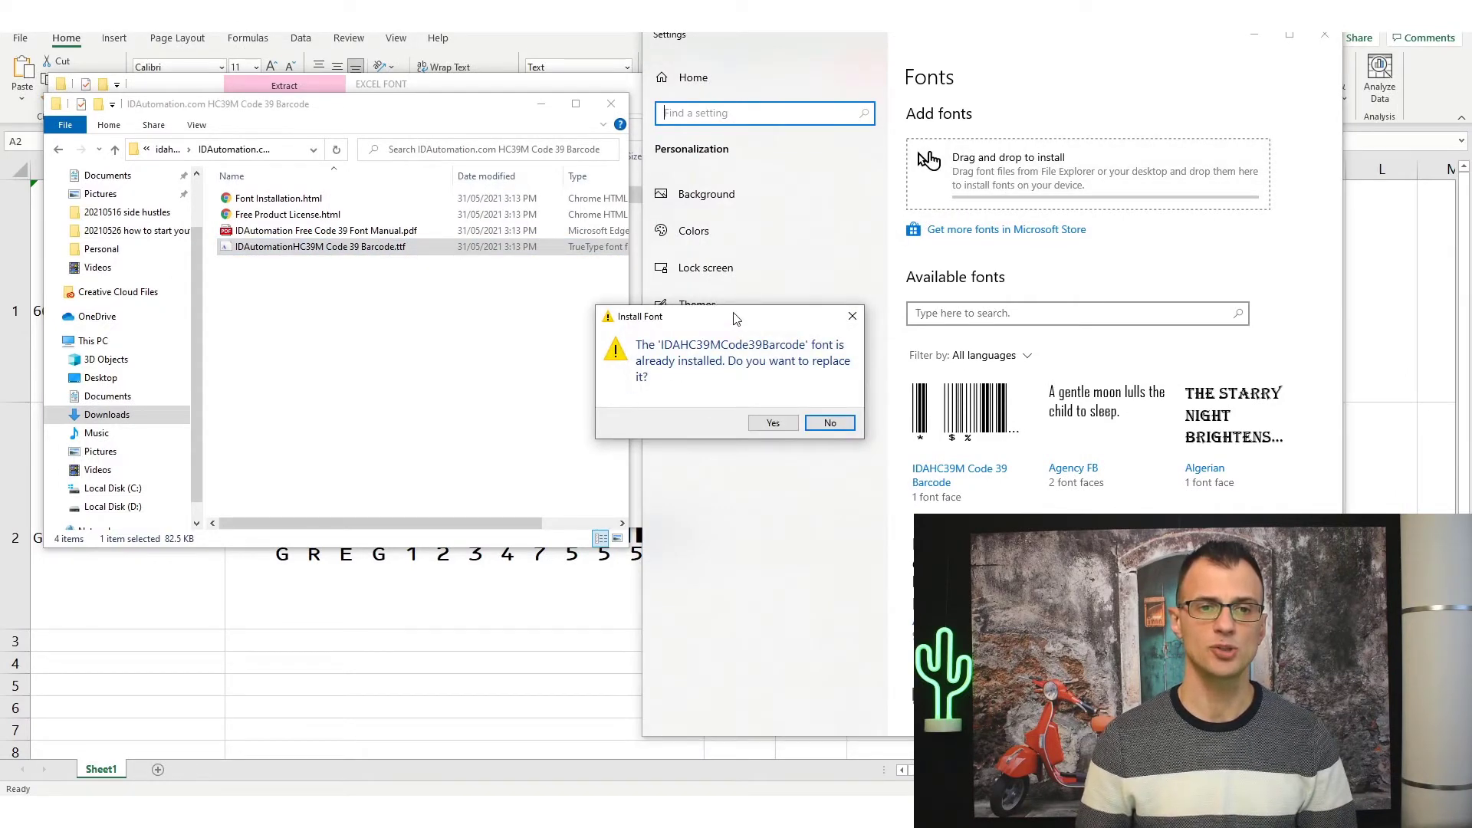
left_click_drag(736, 318, 515, 156)
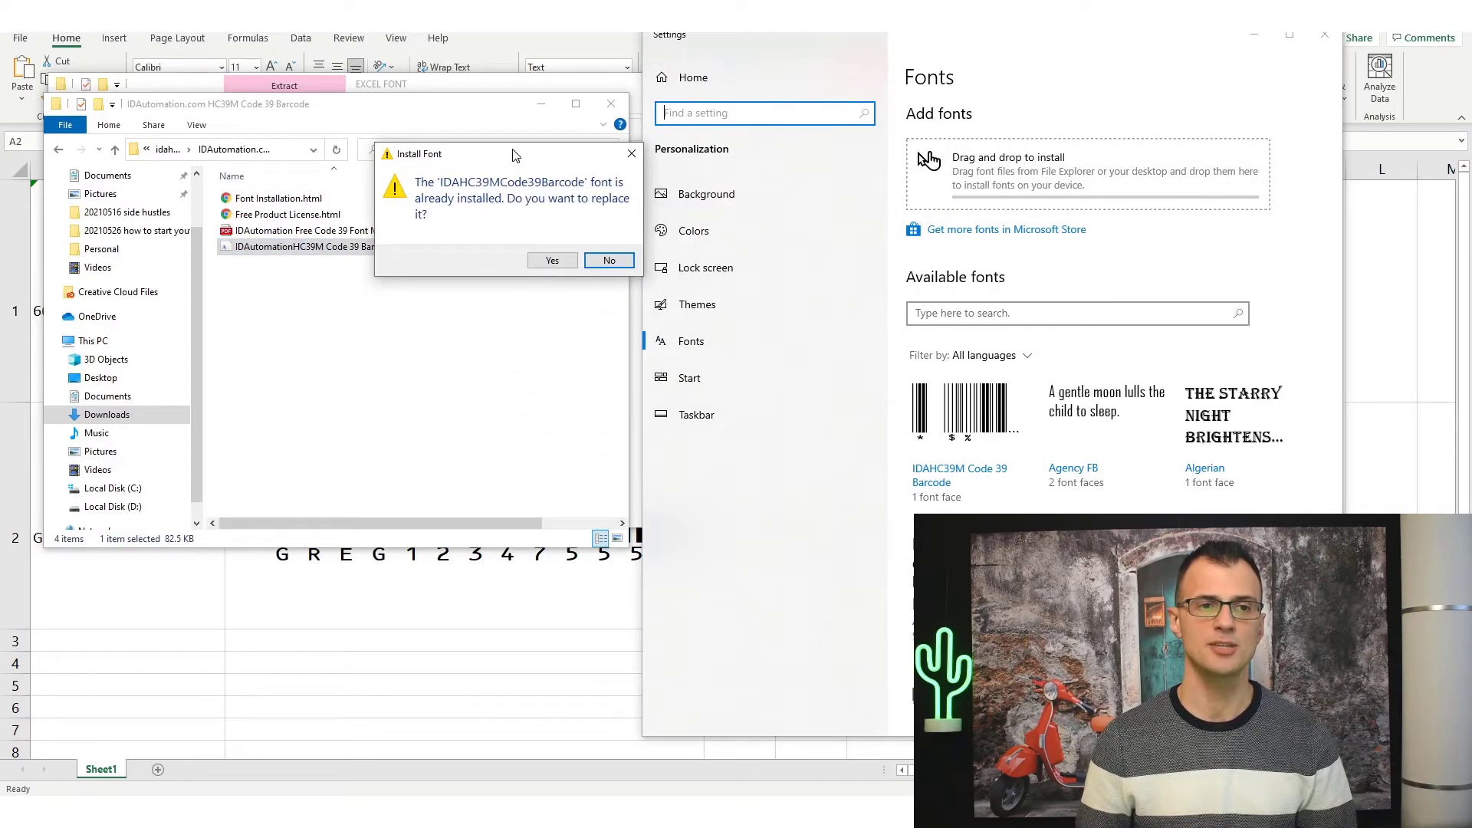
left_click(608, 261)
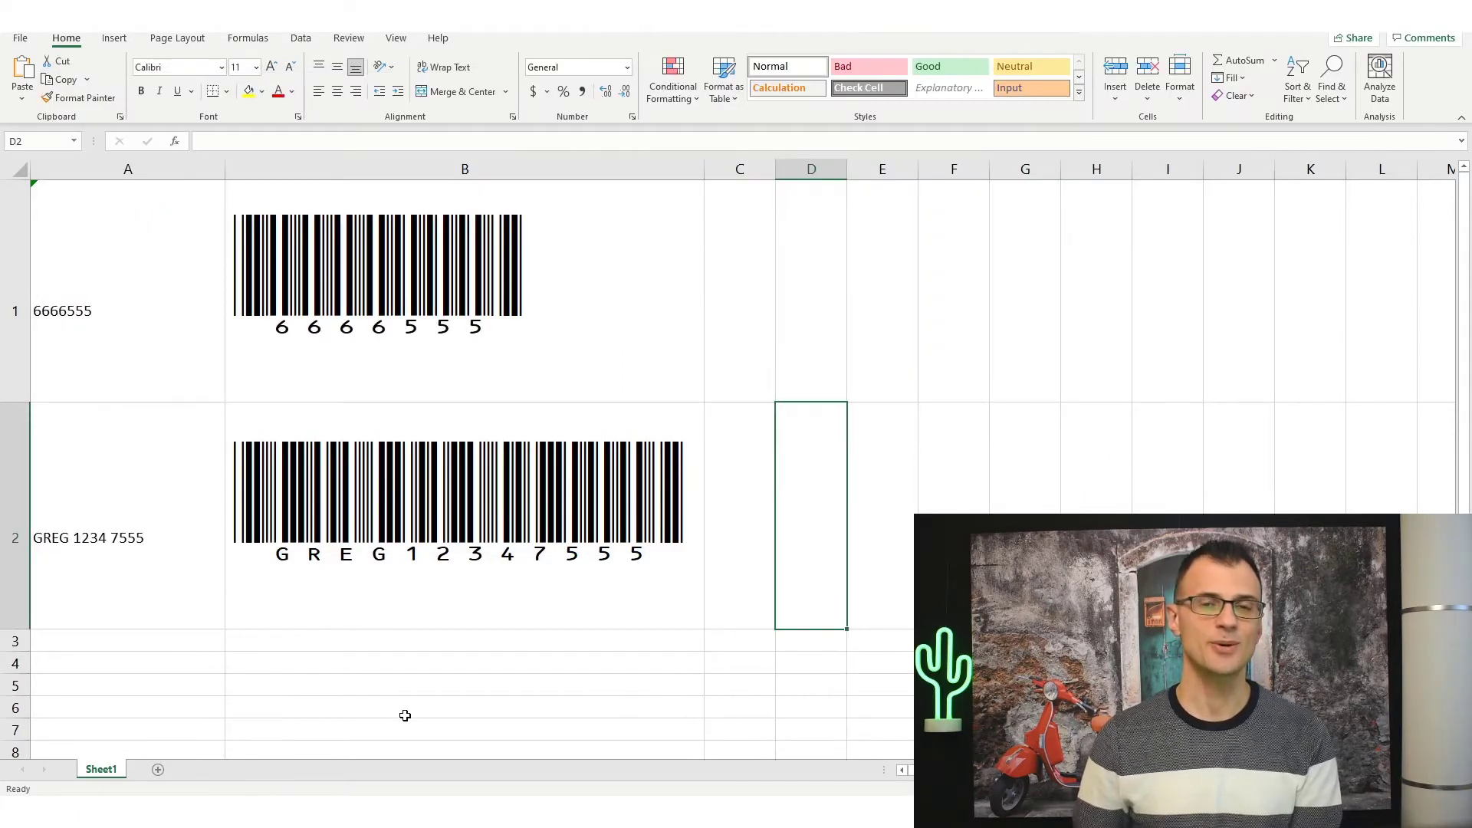
Step: Clear cells A1, B1, B2 and A2, leaving plain 123456789 and GREG1234 in column A
left_click(140, 303)
left_click(352, 289)
left_click(338, 506)
left_click(70, 495)
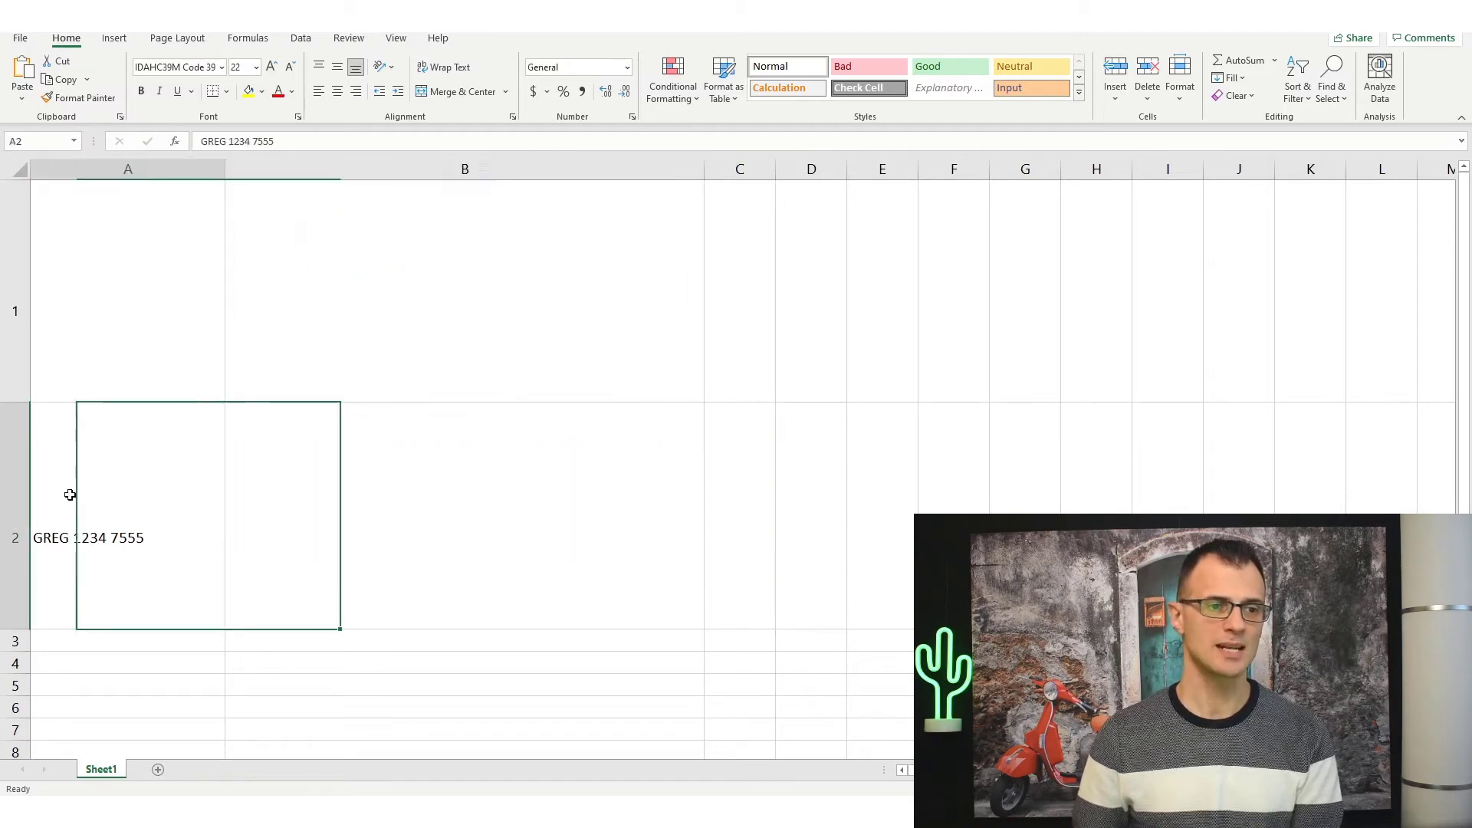
key("ctrl+z")
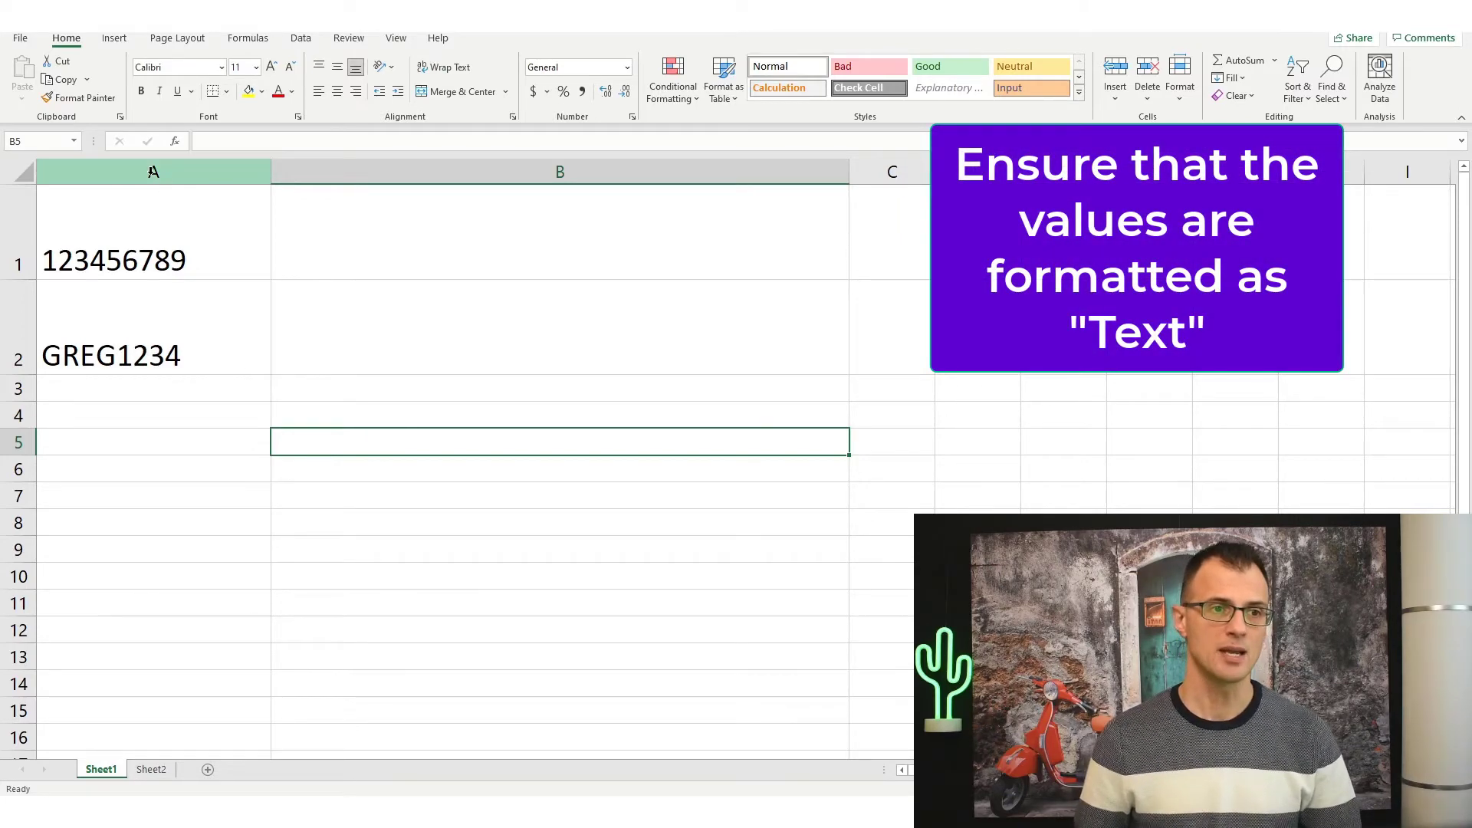
Step: Apply the Text number format to A1:A2
left_click(153, 172)
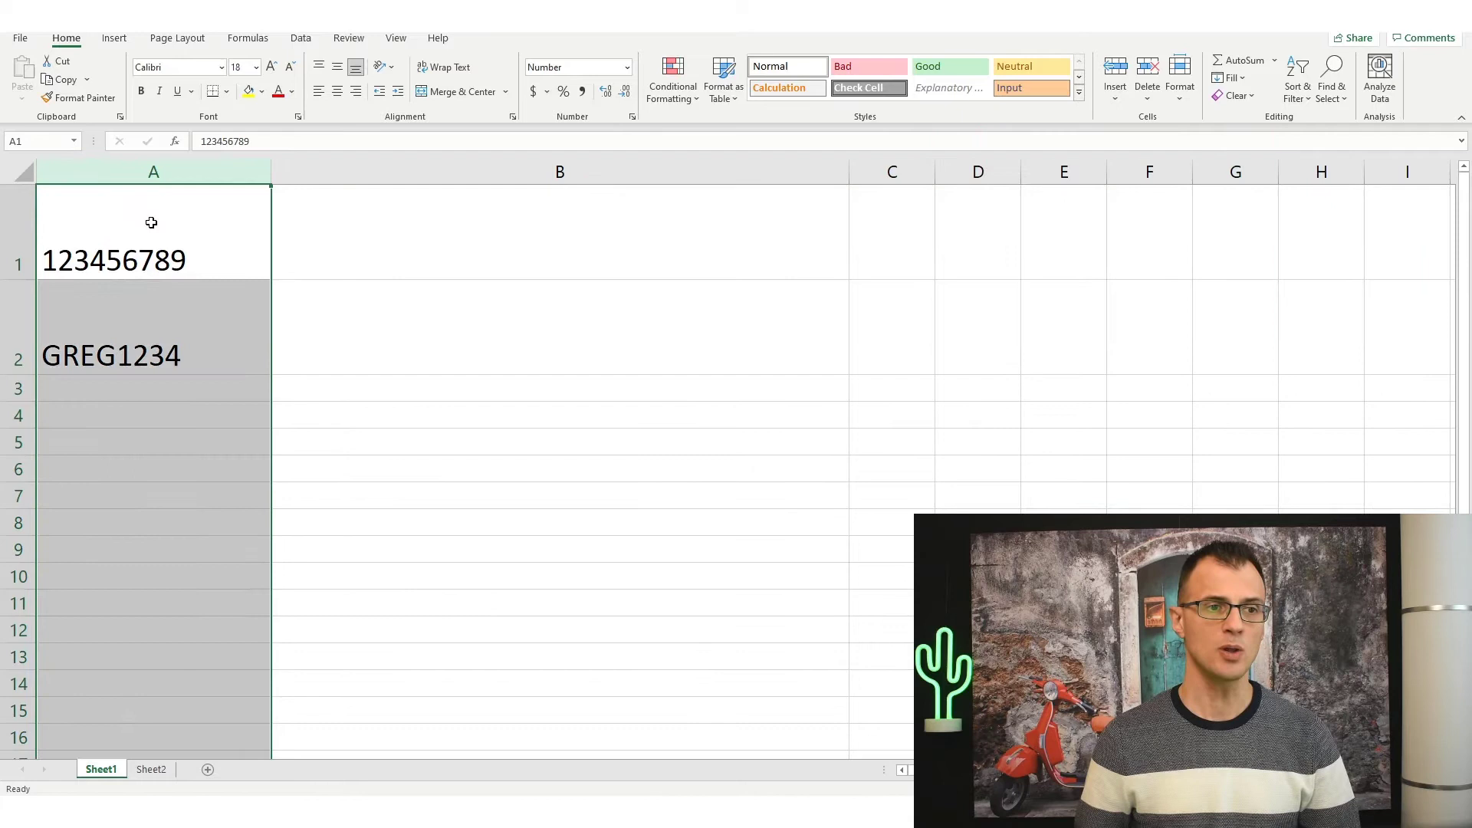
left_click(150, 203)
left_click_drag(133, 252, 153, 319)
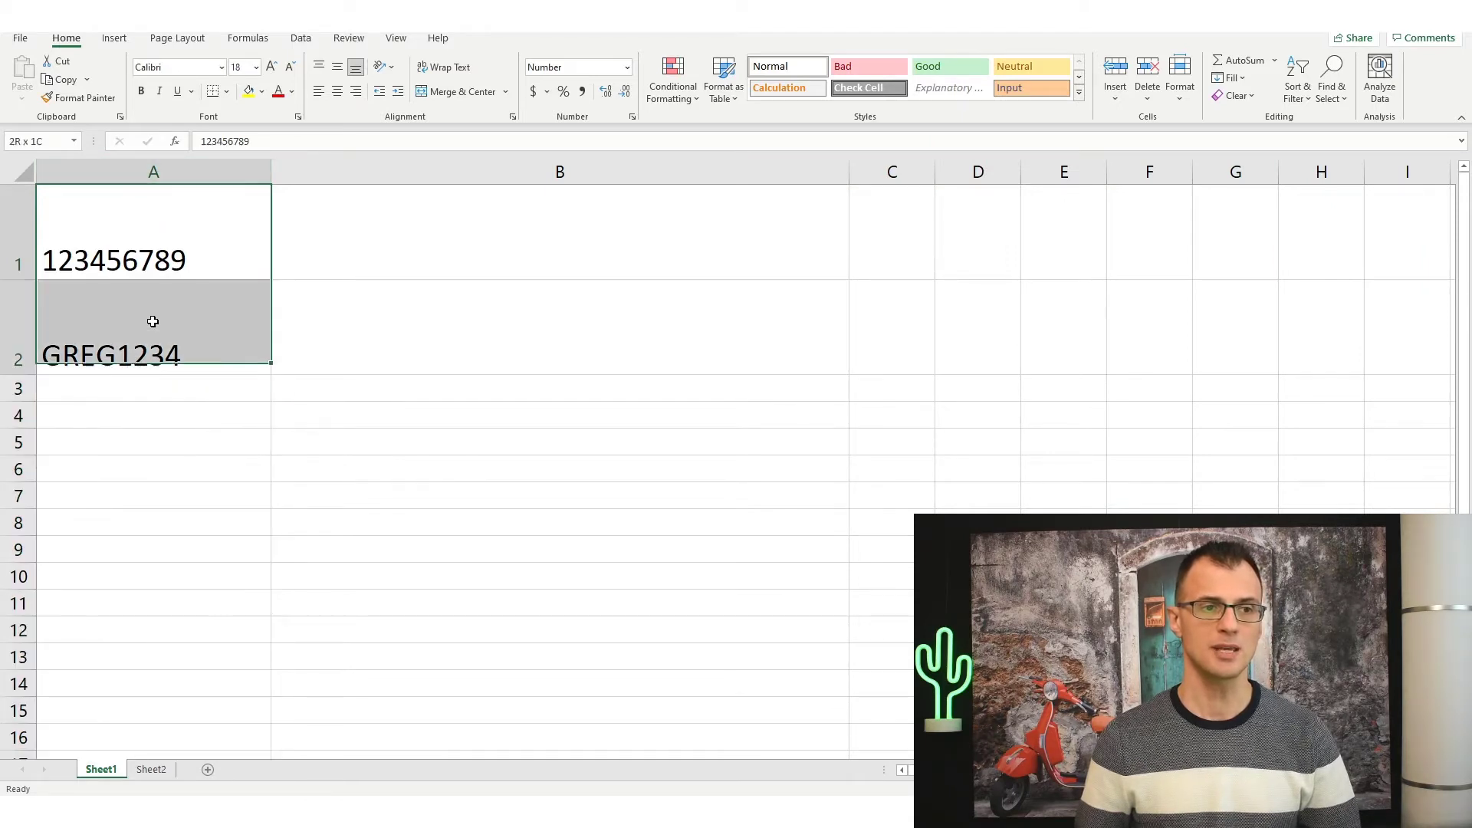
left_click(627, 69)
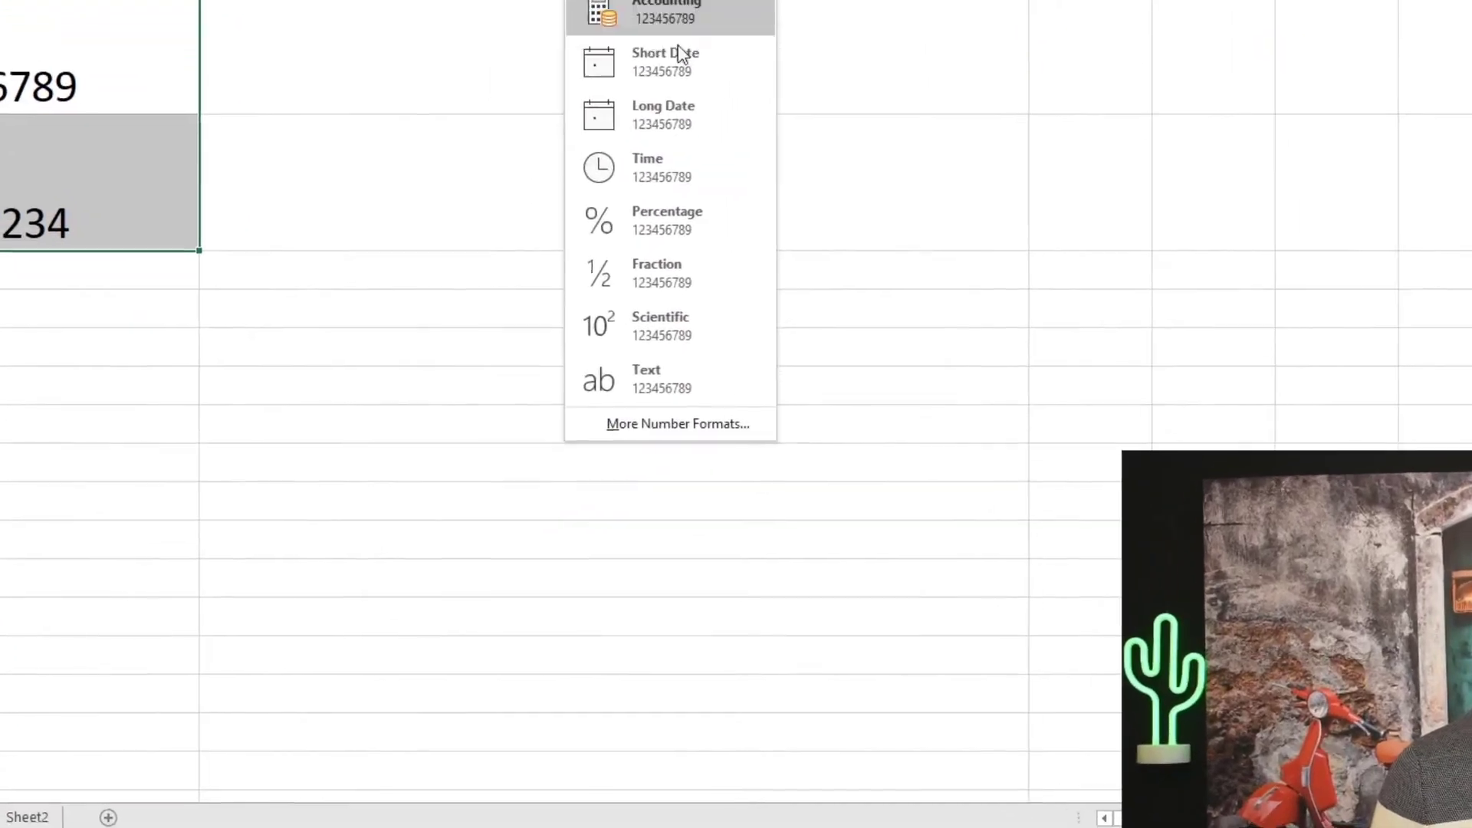
left_click(648, 365)
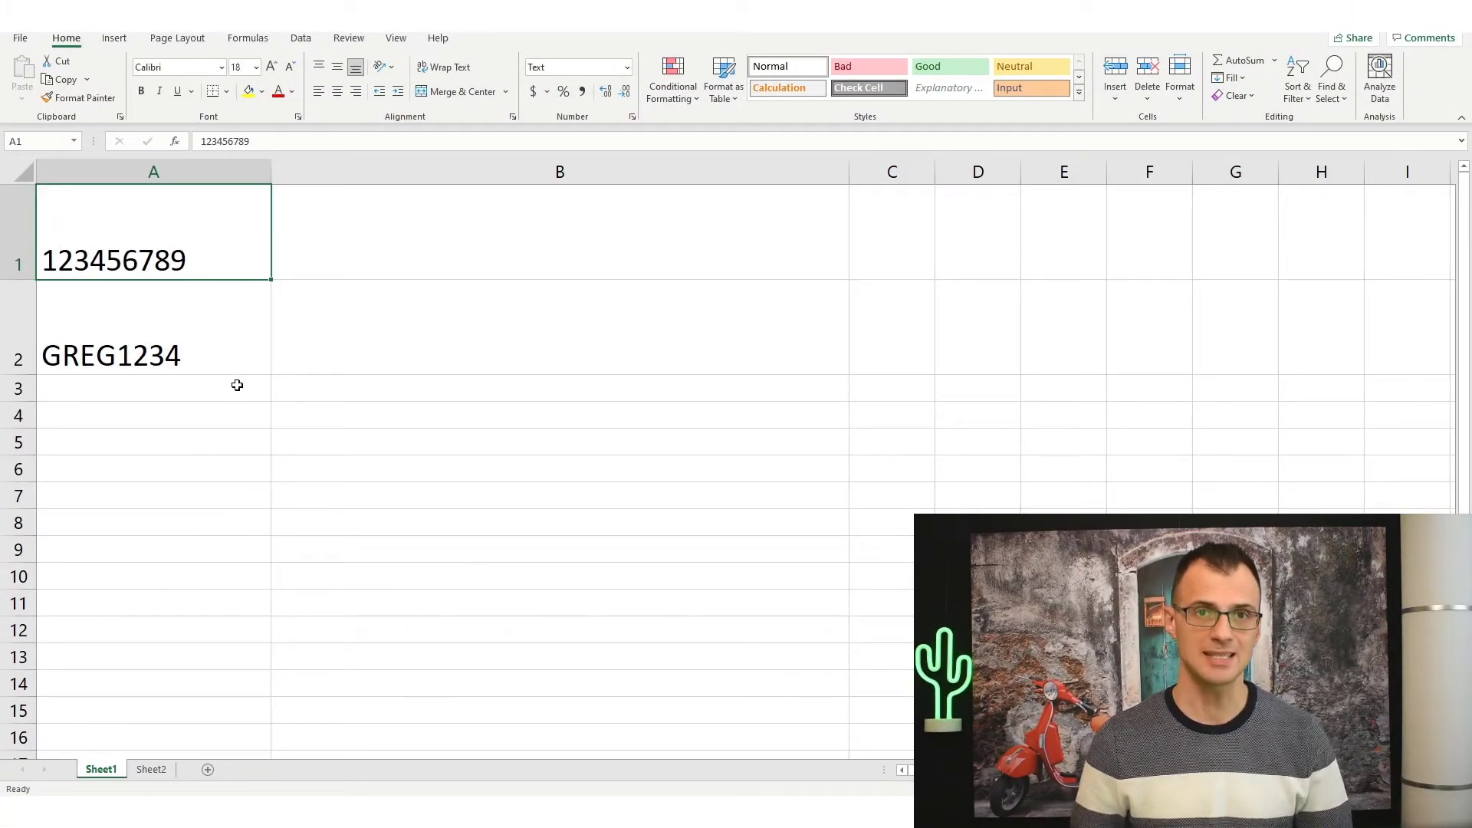
key("Right")
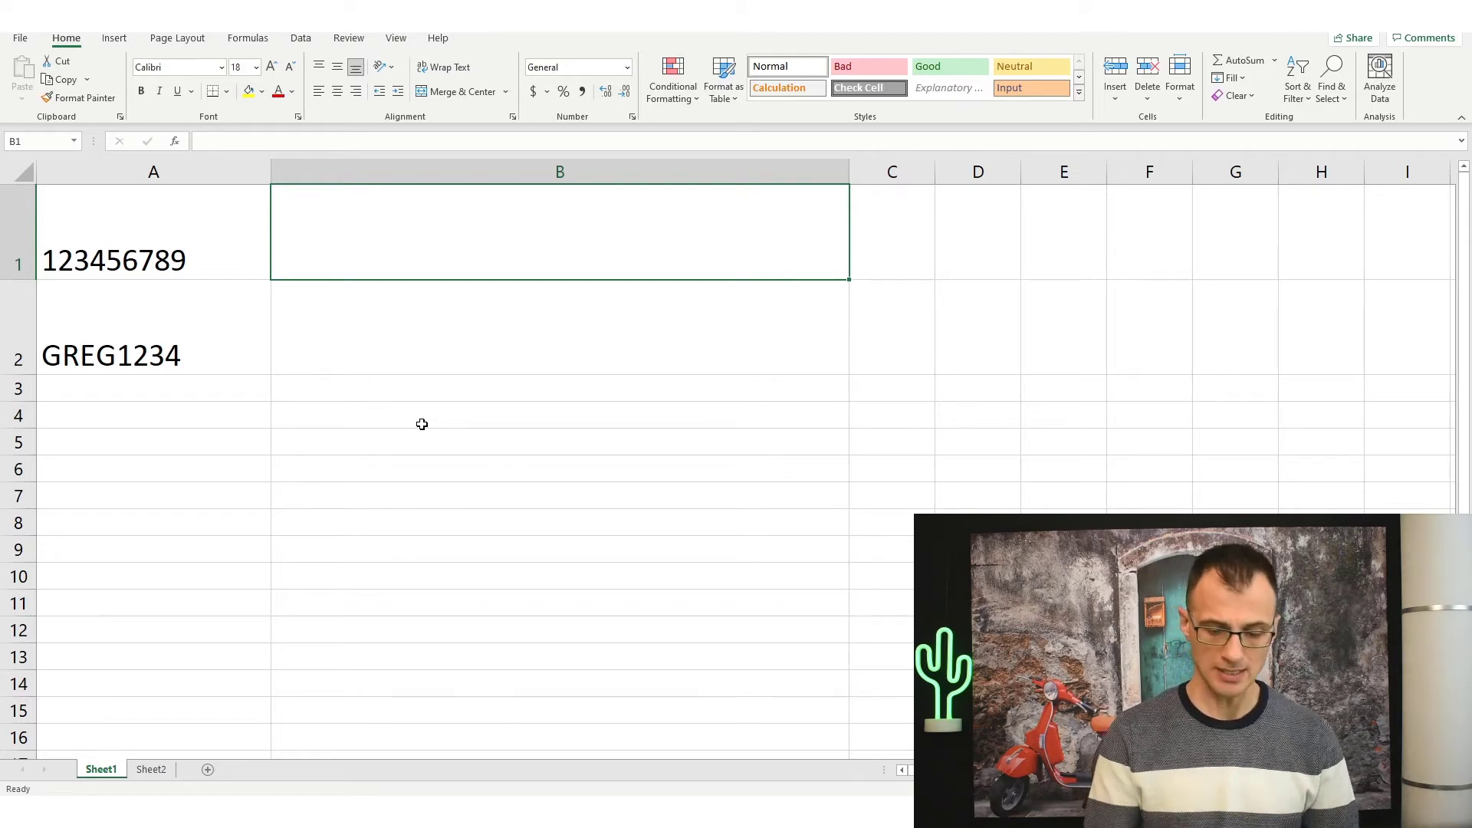
Step: Enter ="("&A1&")" in B1 and copy it to B2, showing (123456789) and (GREG1234)
type("=")
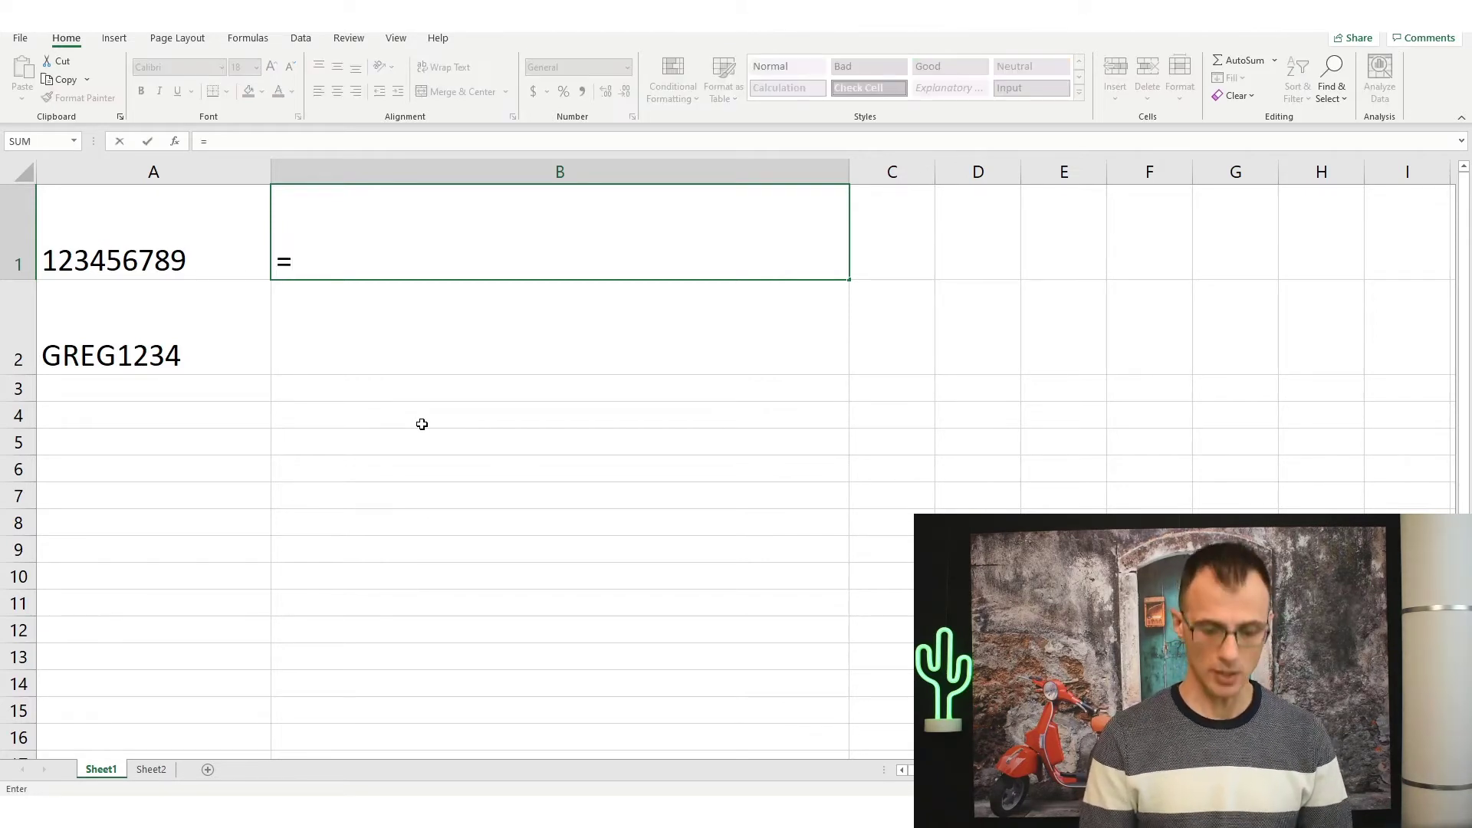
type("\"(")
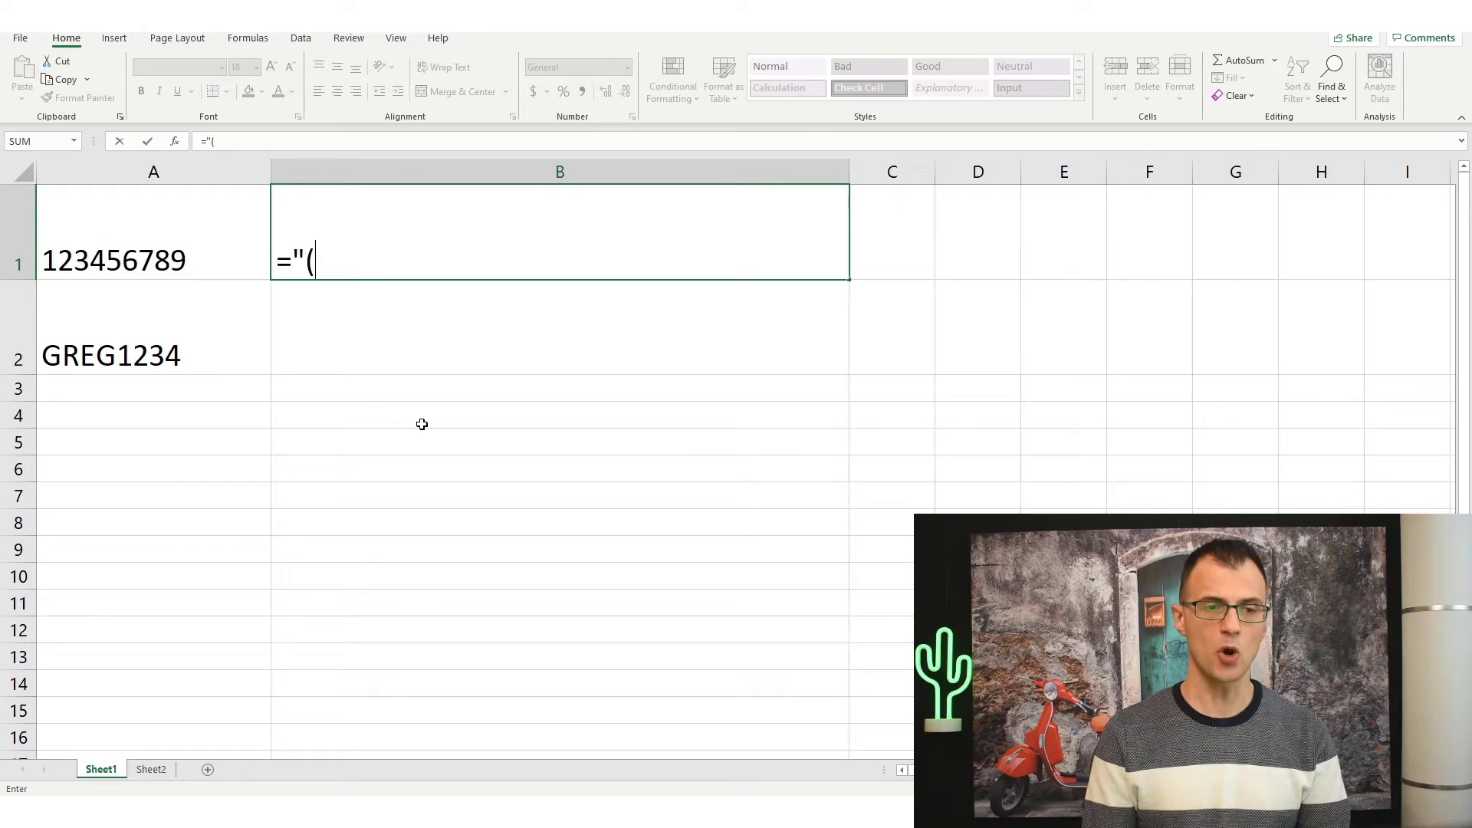
type("\"")
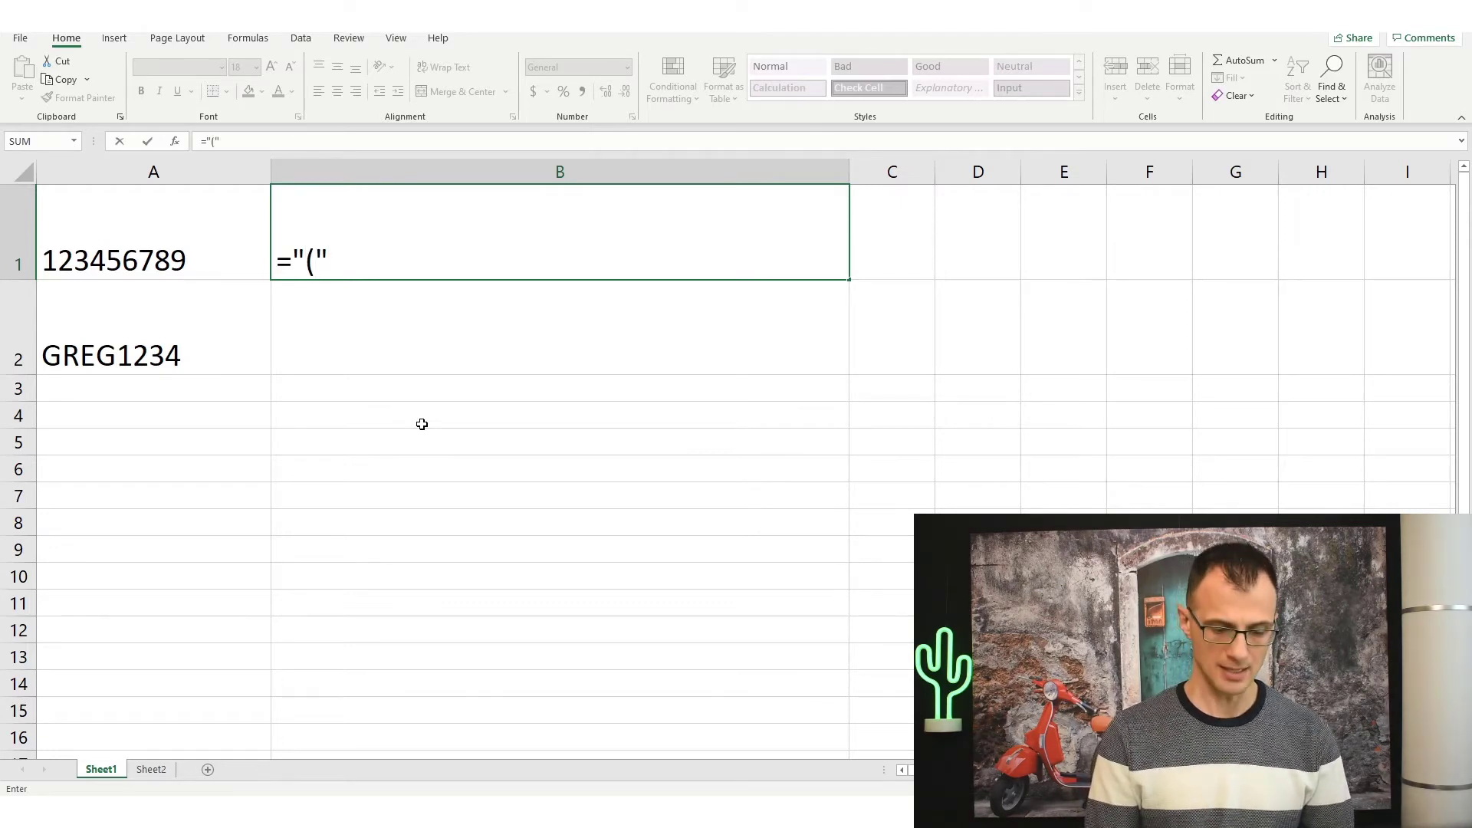
type("&")
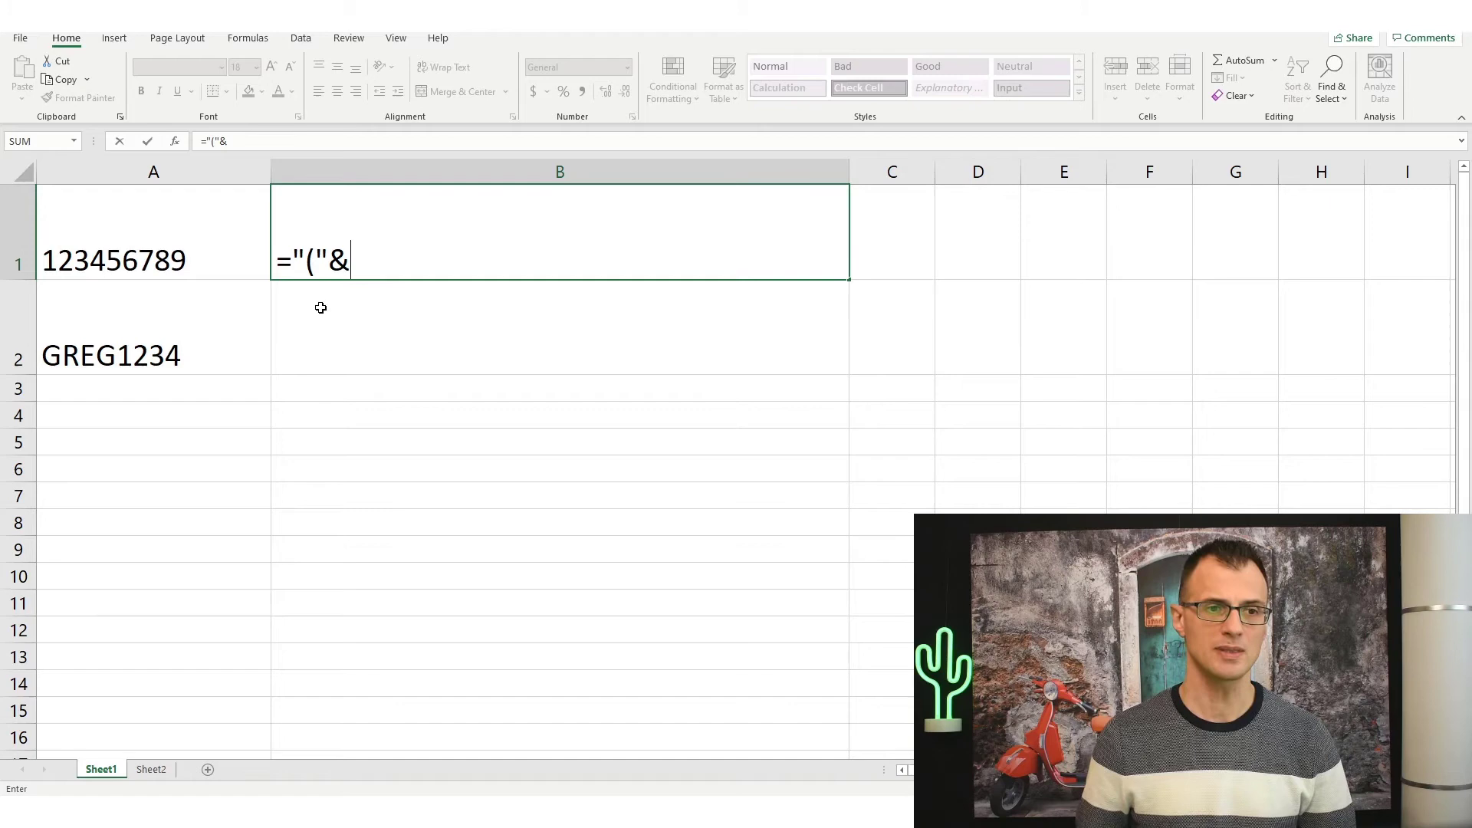
type("A1")
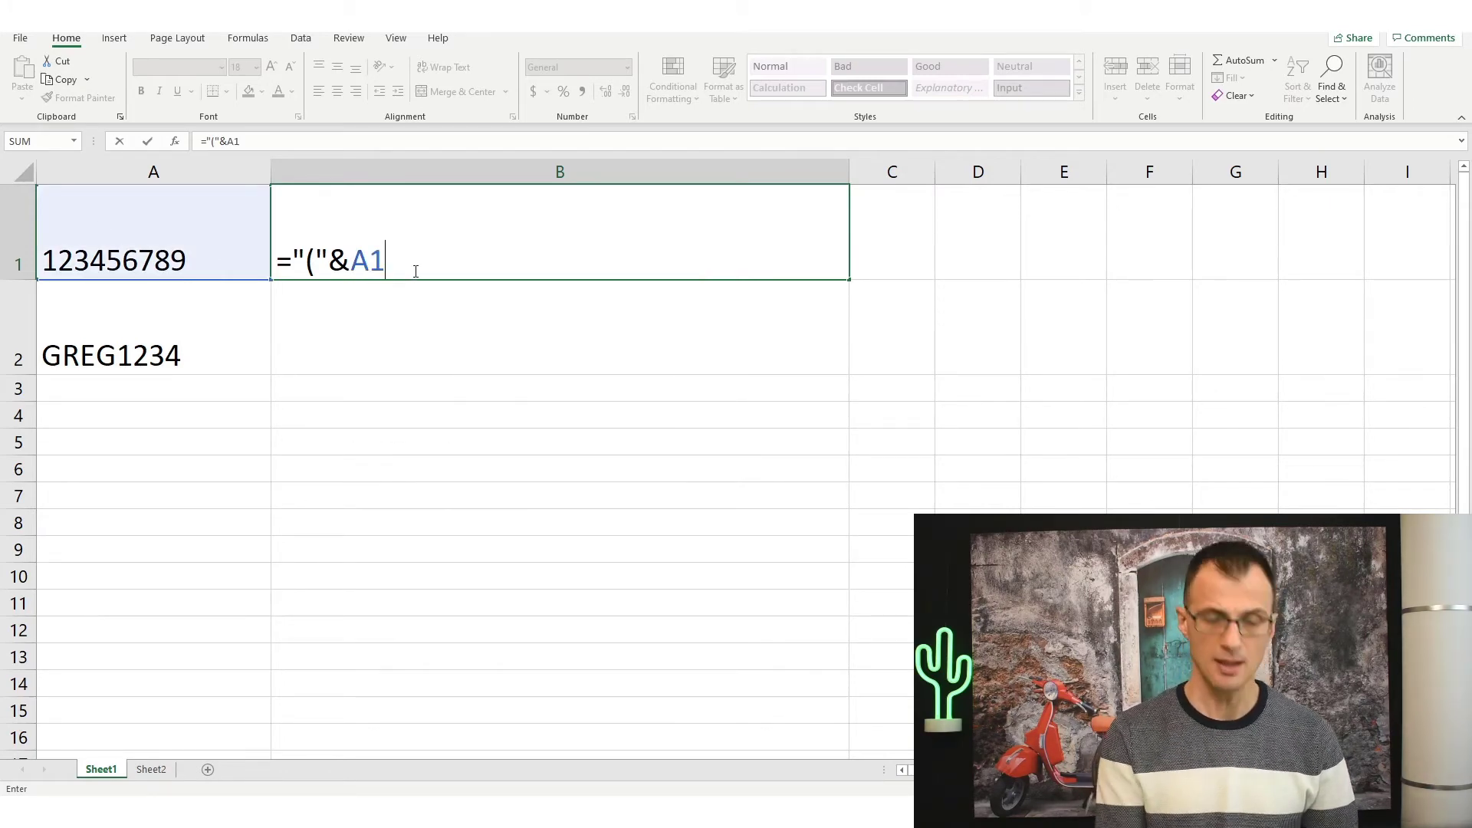
type("&")
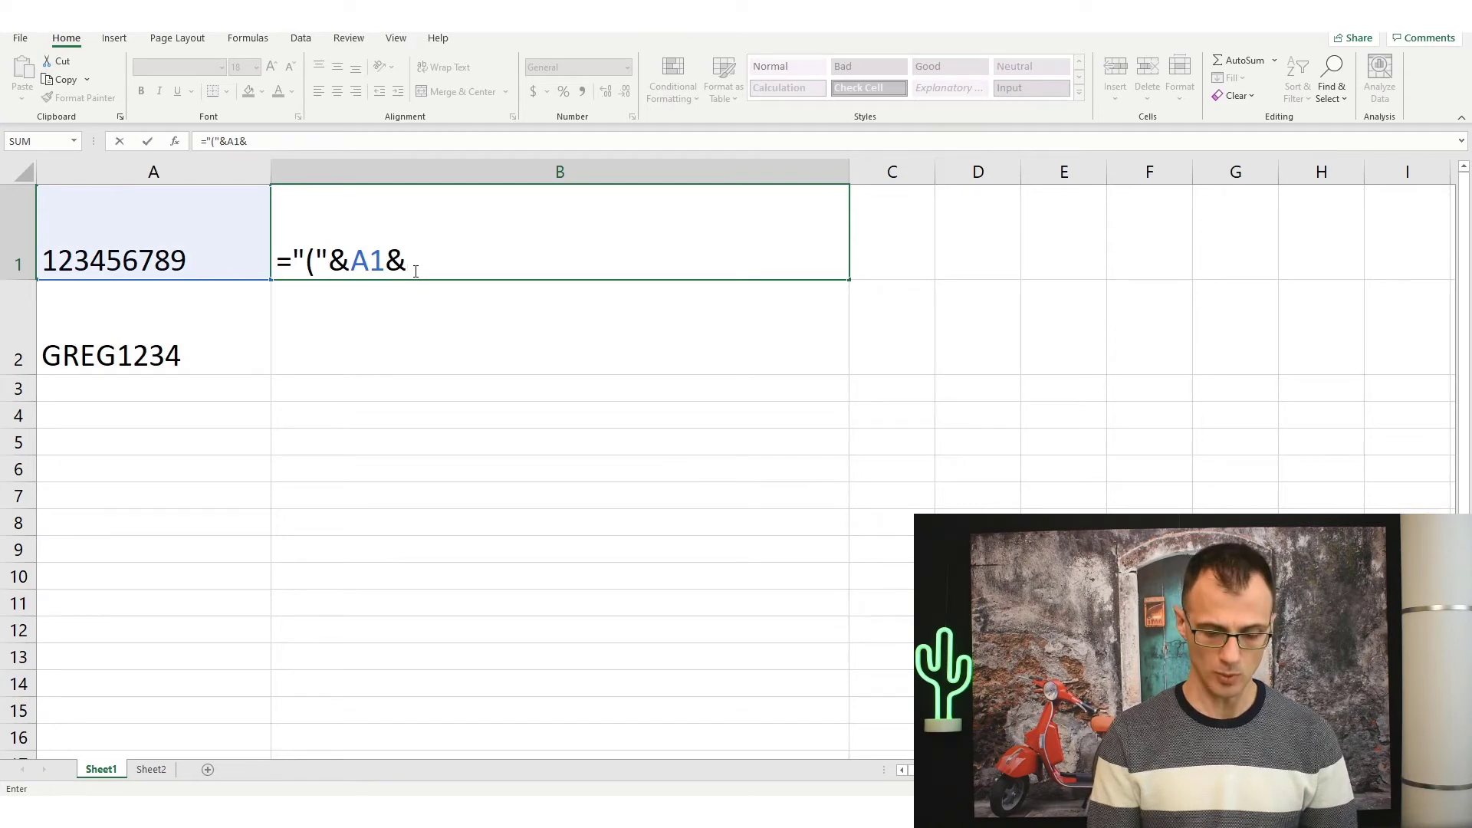
type("\")\"")
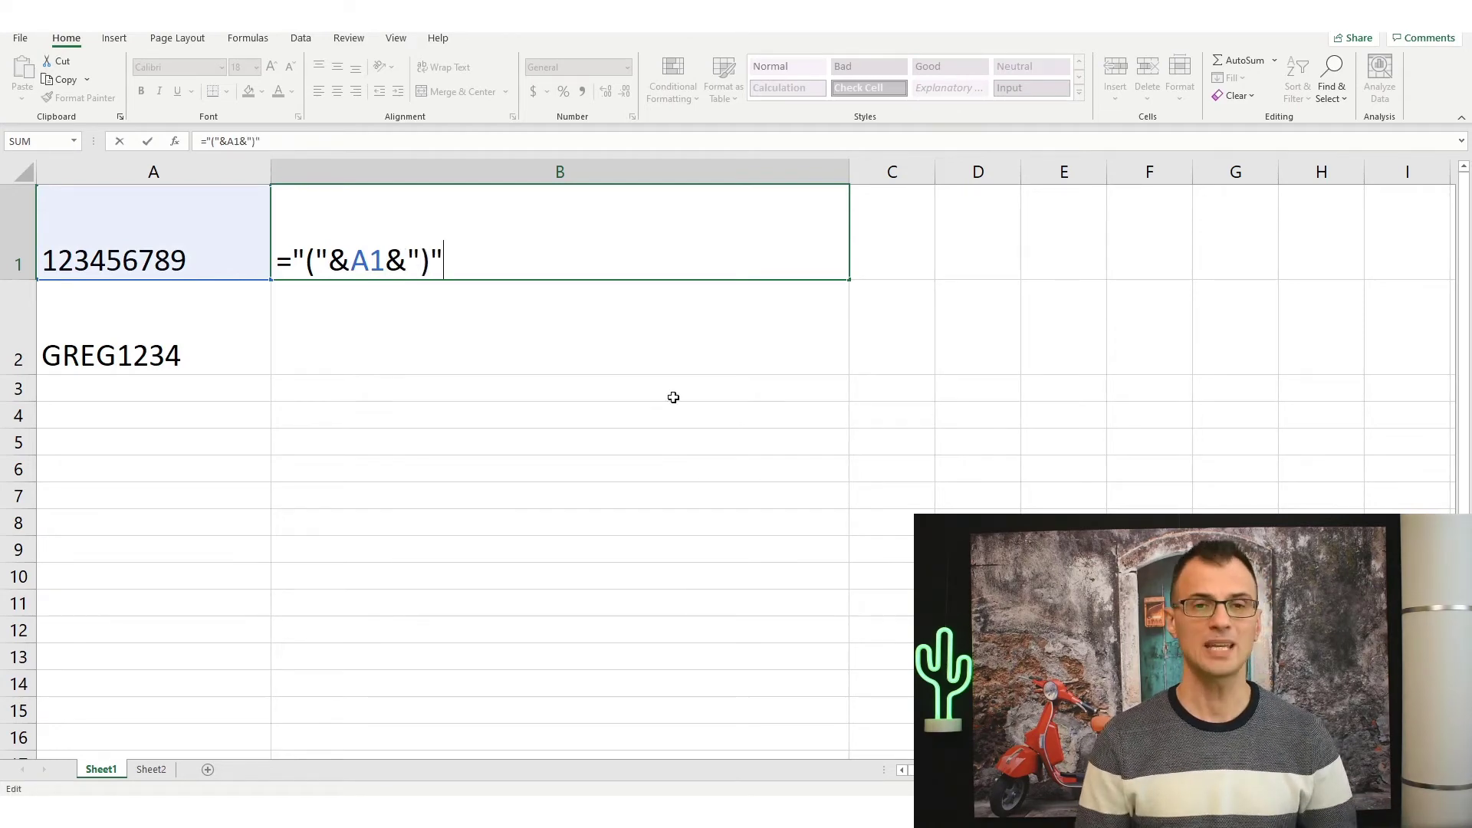
key("Return")
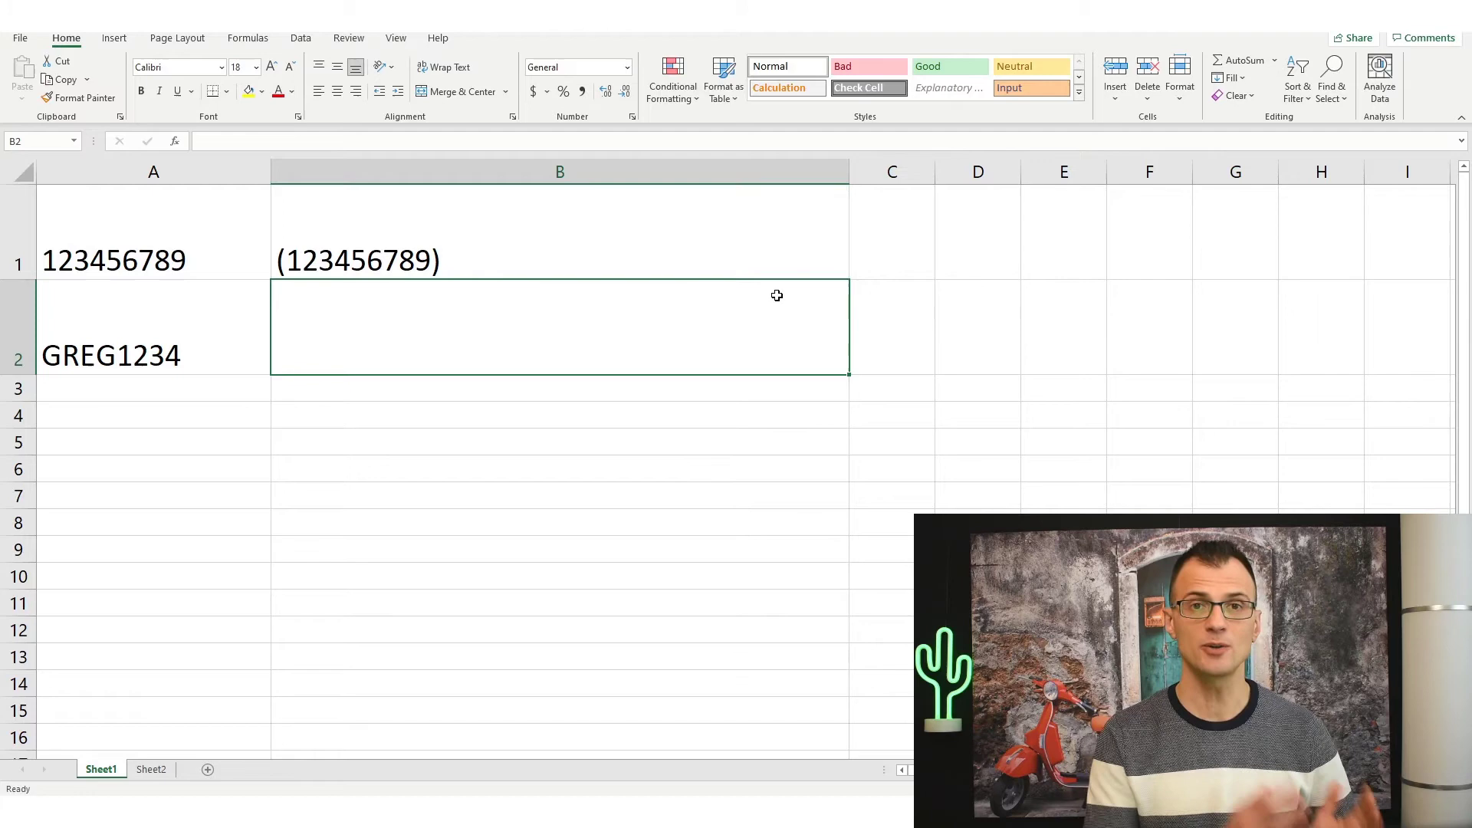
right_click(506, 219)
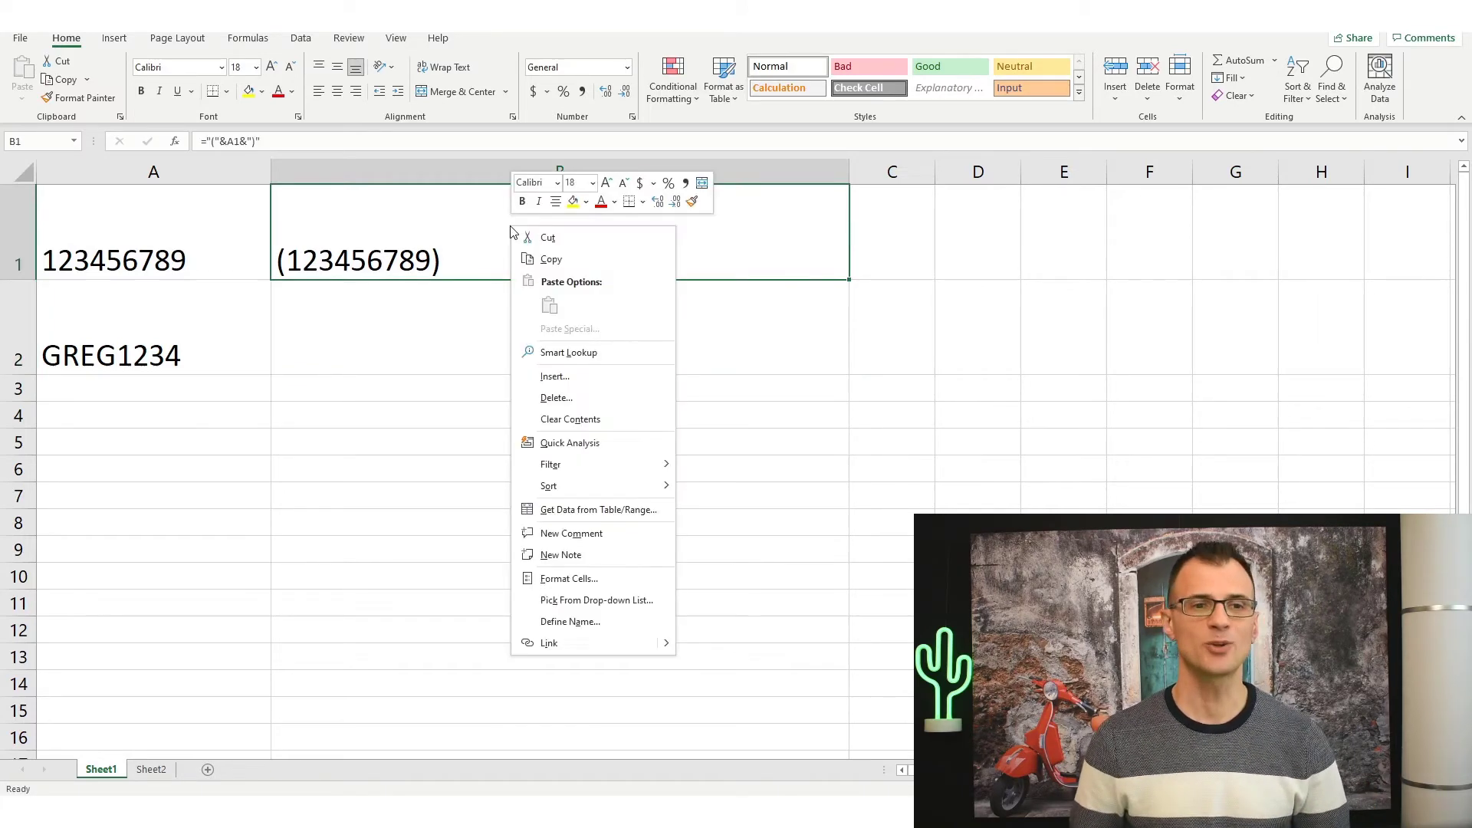
left_click(549, 260)
right_click(314, 324)
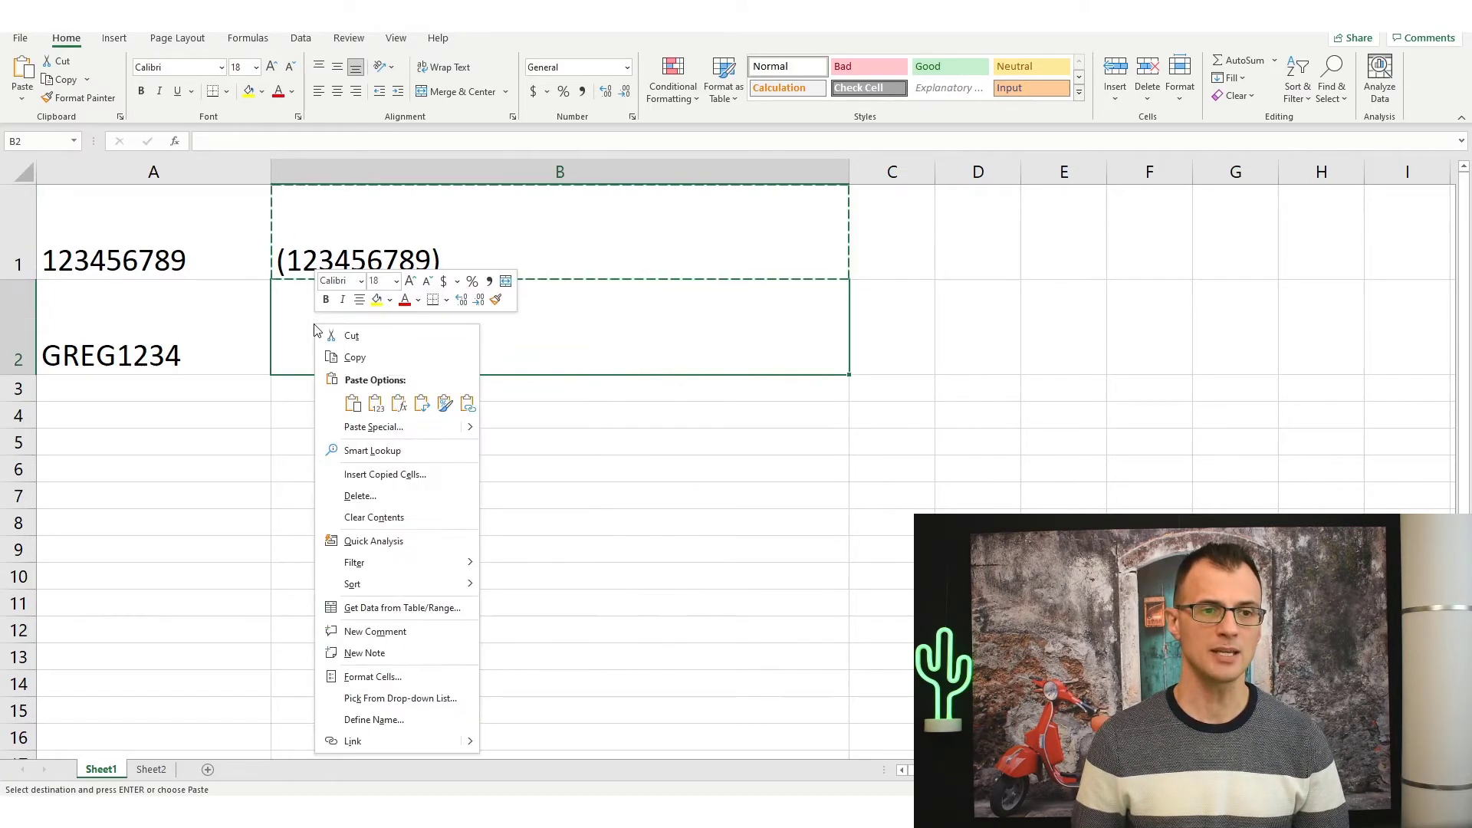
left_click(377, 407)
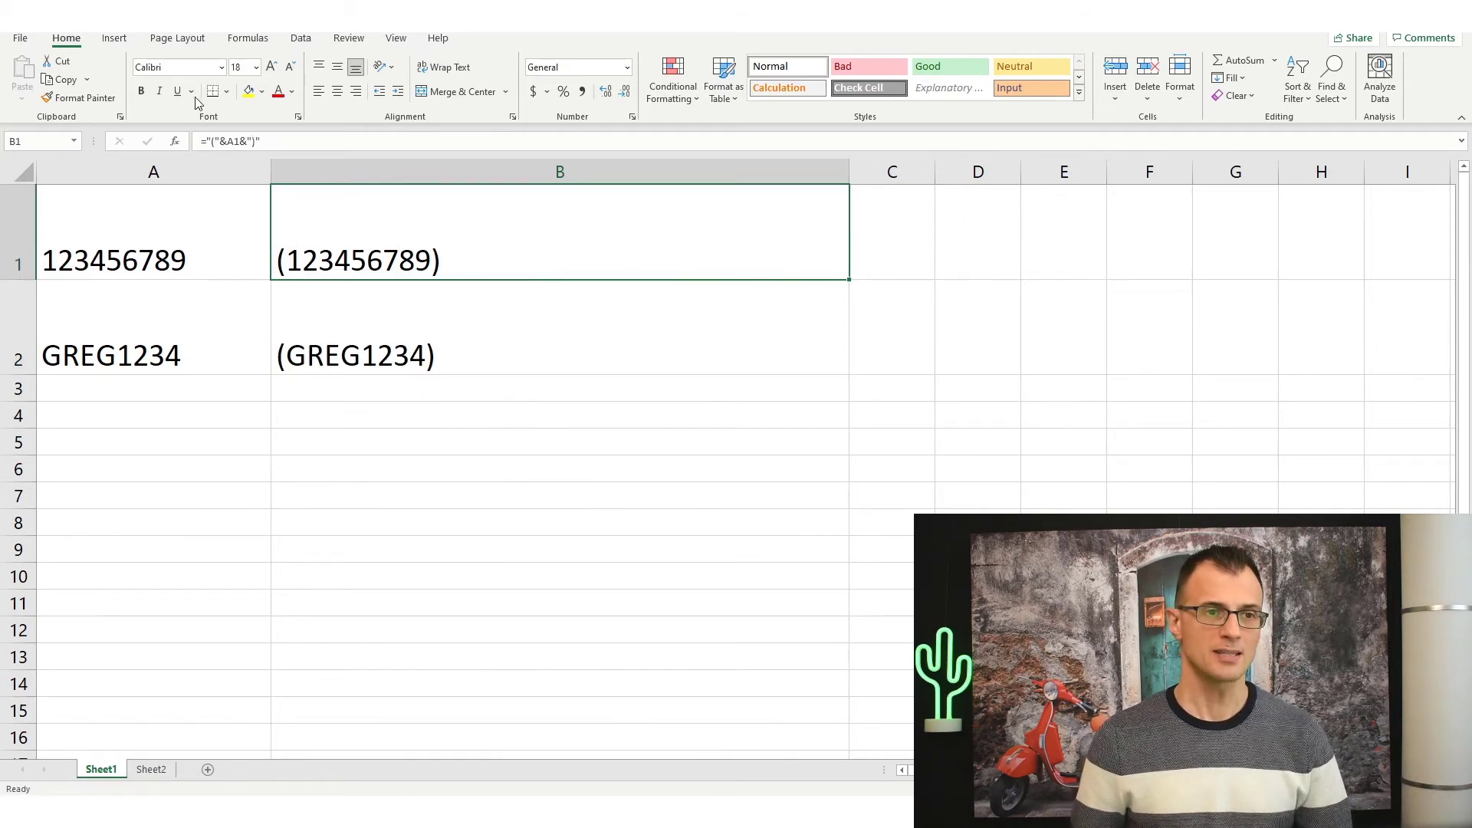
Step: Apply the IDAHC39M Code 39 Barcode font to B1:B2 so both values render as barcodes
left_click_drag(378, 189, 514, 337)
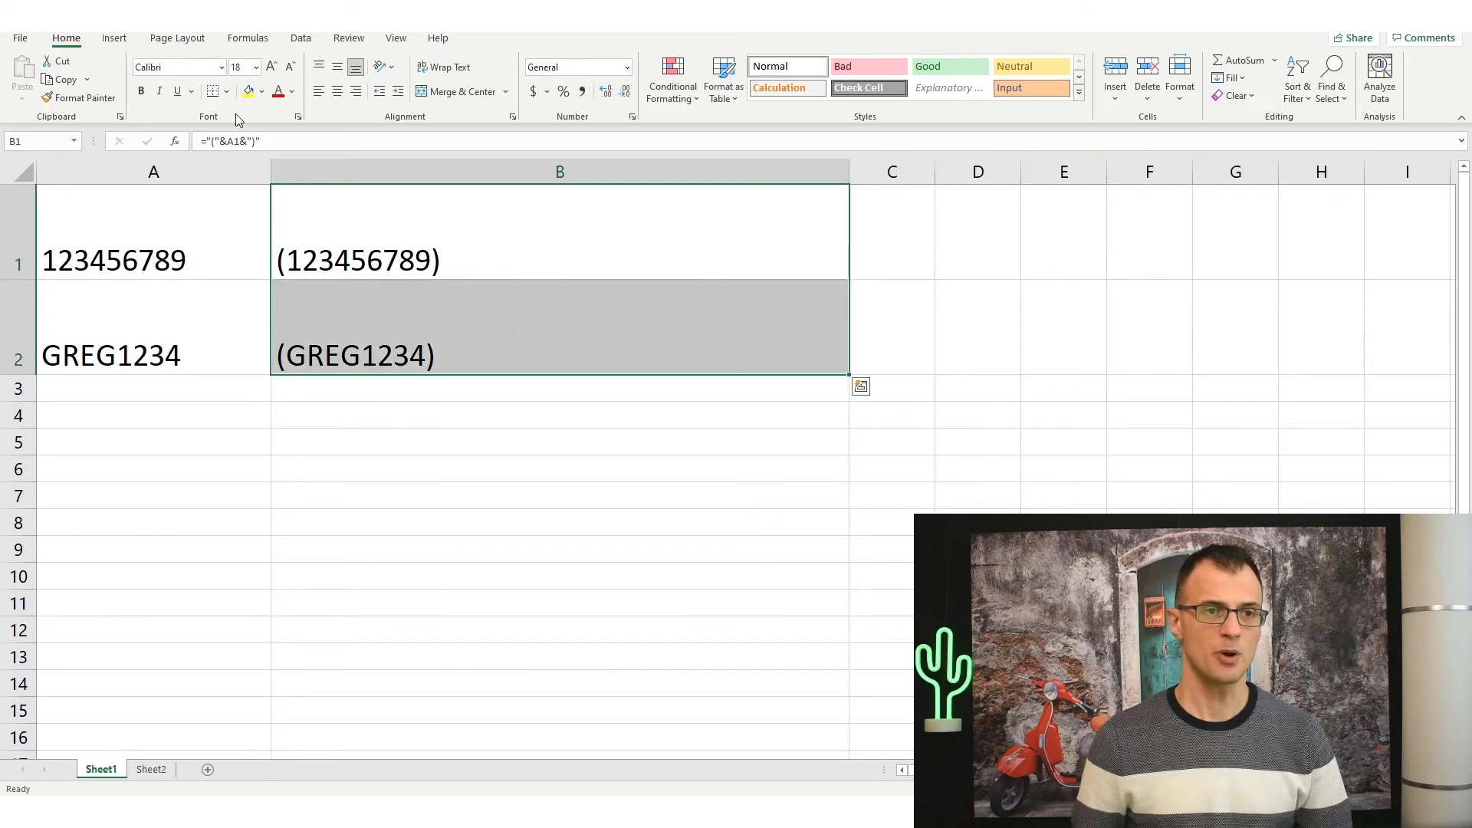
left_click(221, 68)
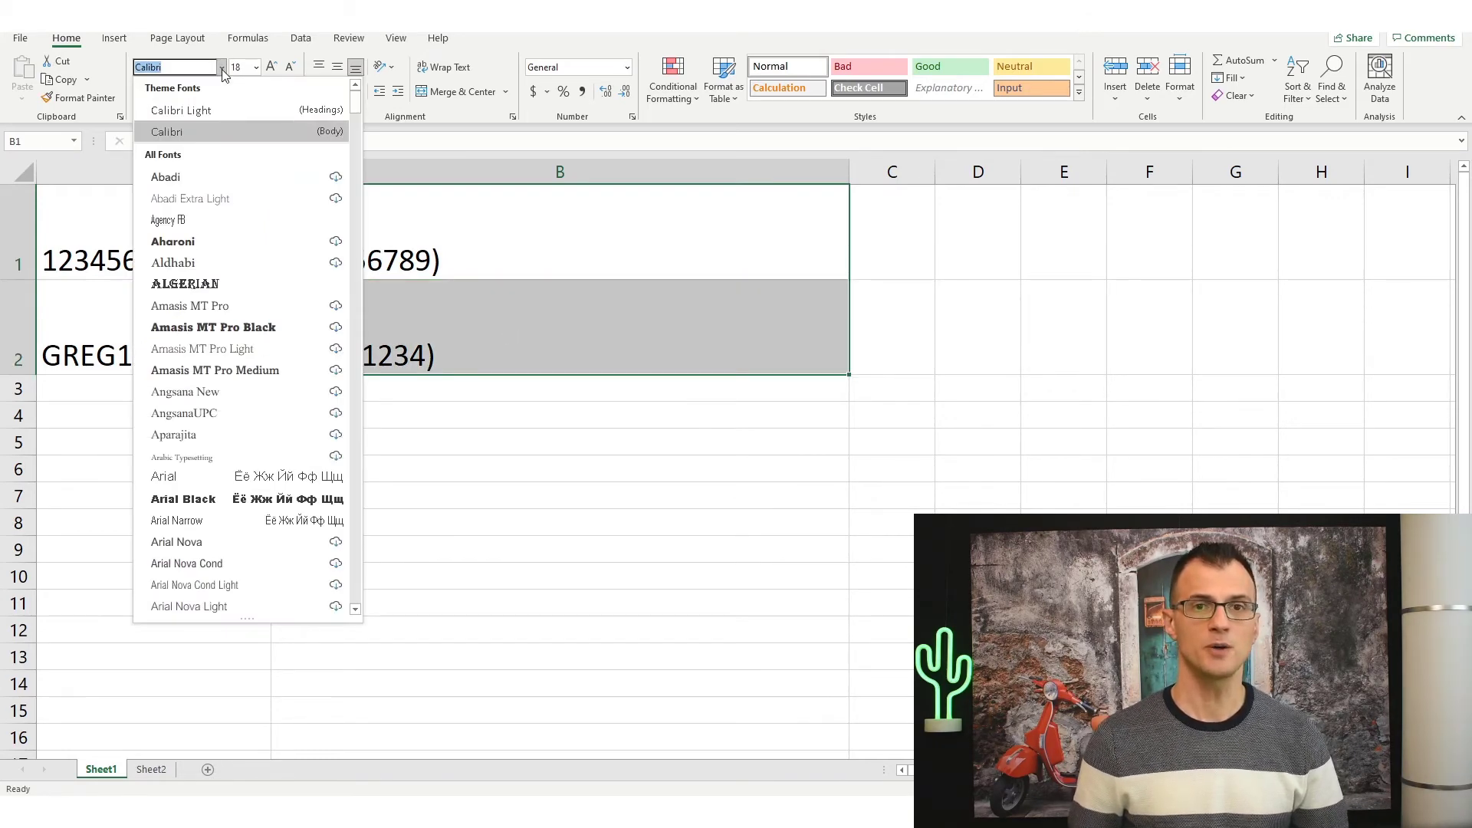
left_click(222, 69)
left_click(222, 68)
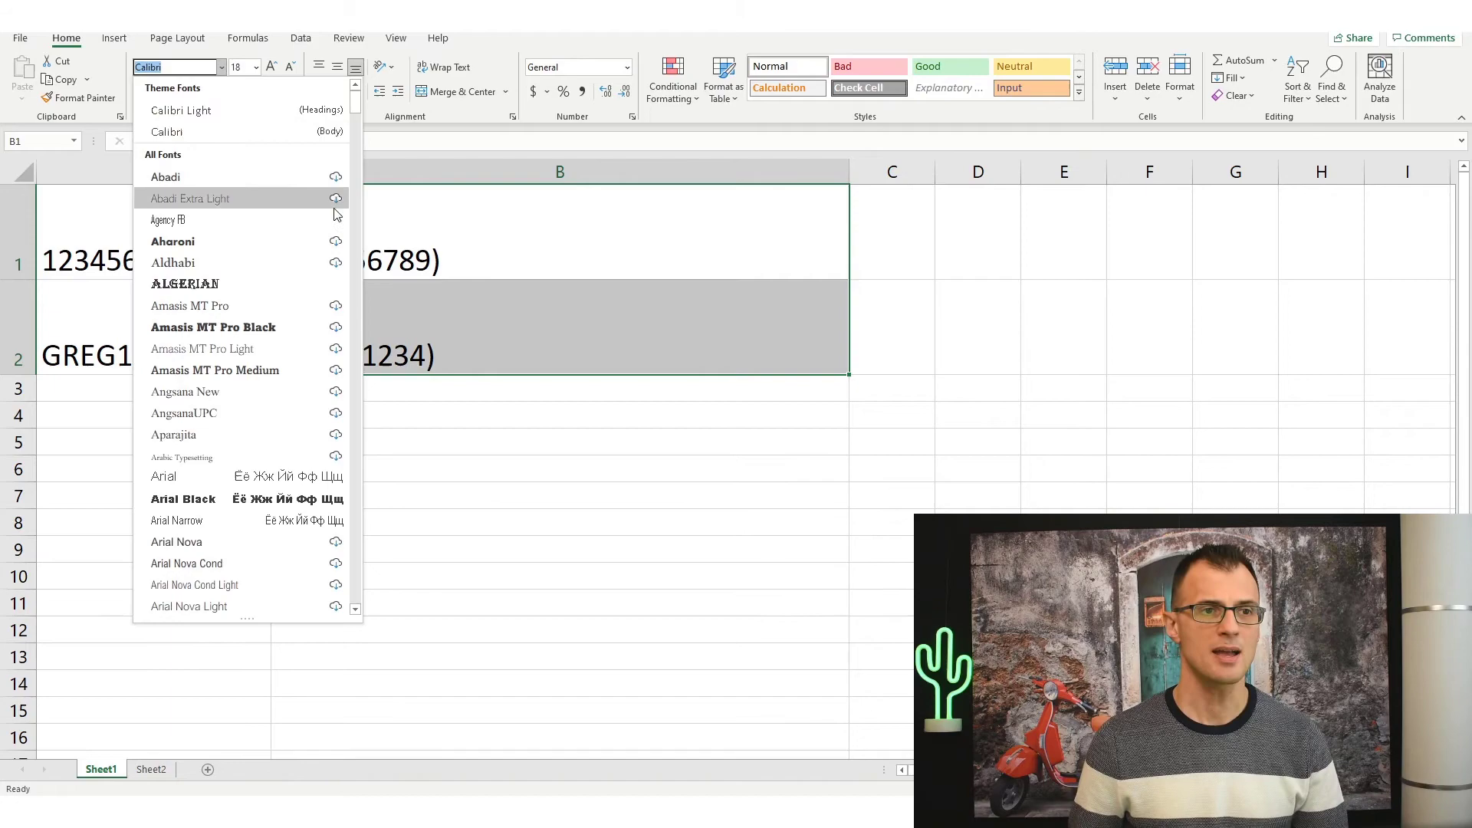
left_click_drag(355, 106, 356, 269)
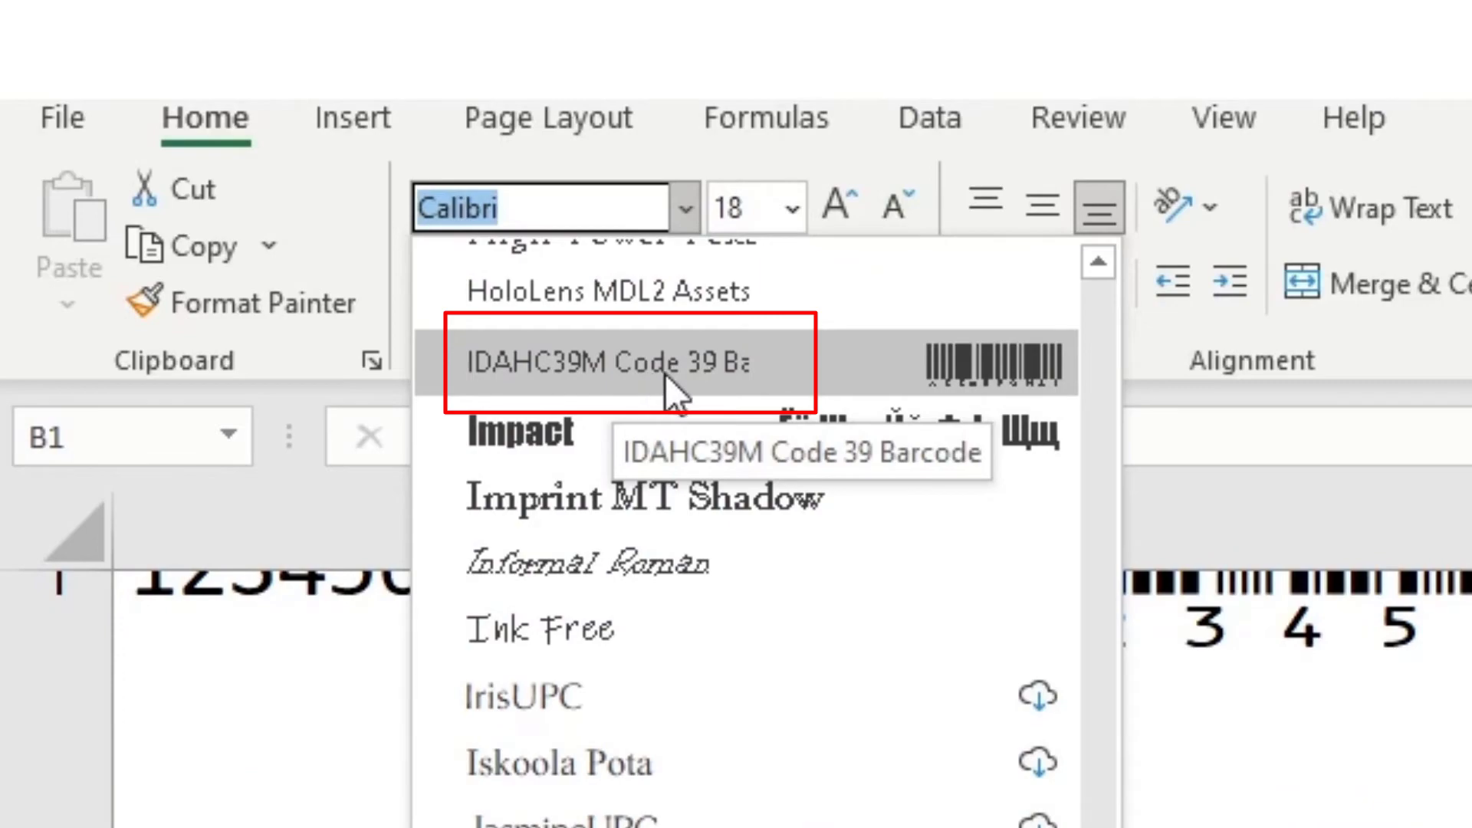
left_click(665, 374)
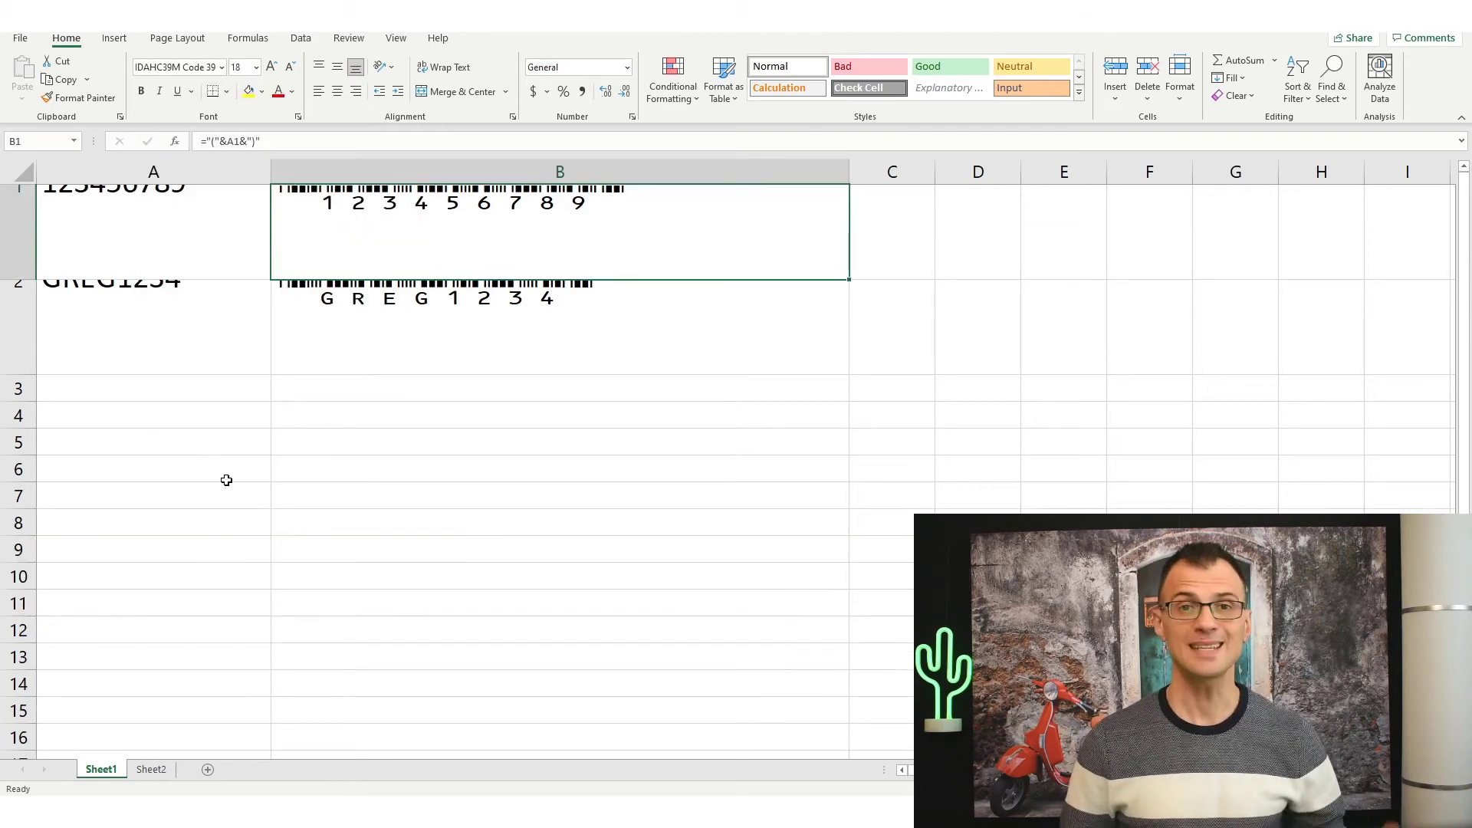
Step: Enlarge rows 1 and 2 to show the full barcodes, and reduce the A1:B2 font to 14
left_click_drag(22, 277, 21, 360)
left_click_drag(20, 456, 22, 565)
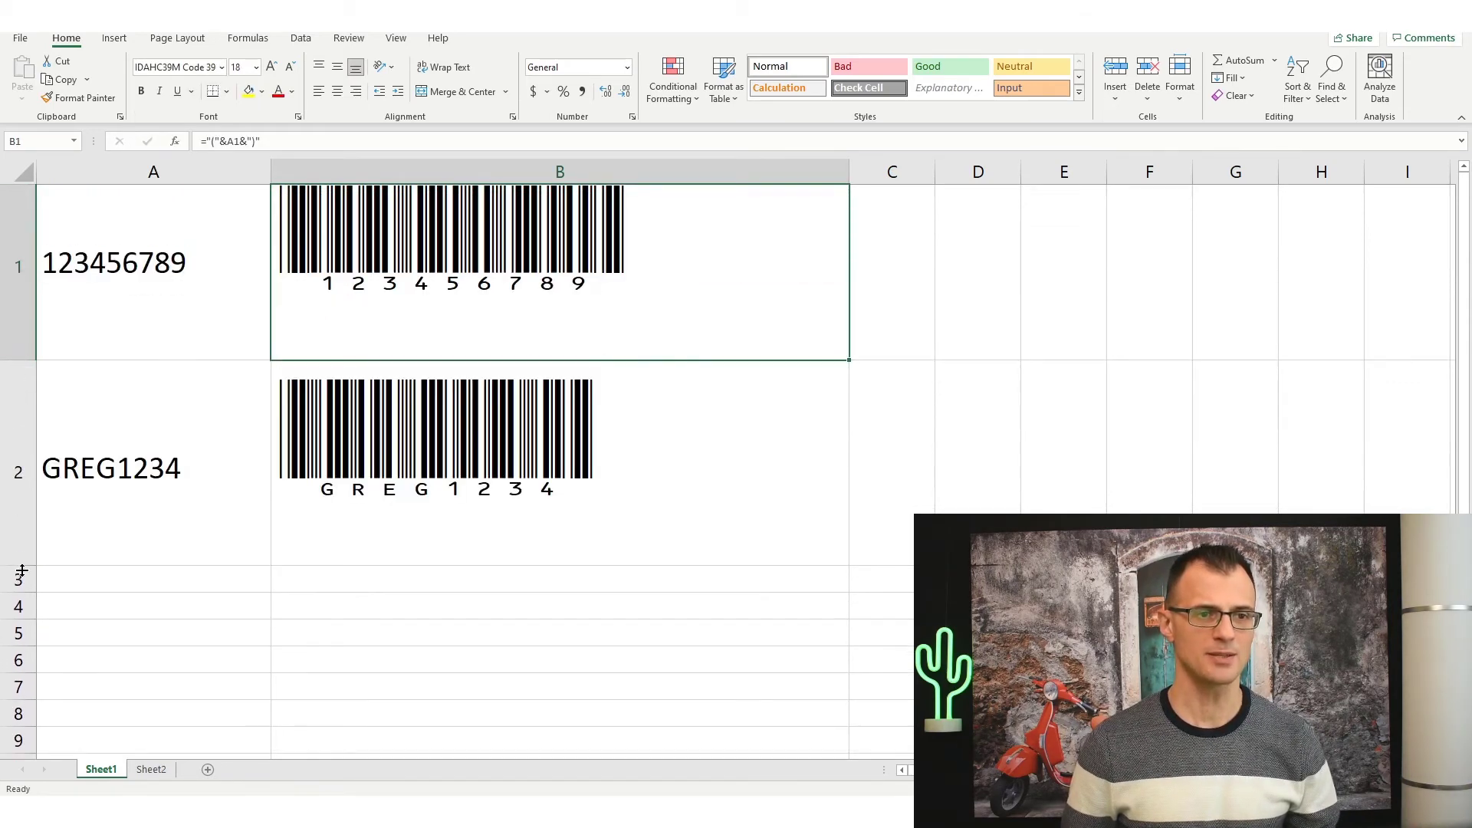
left_click_drag(108, 246, 427, 394)
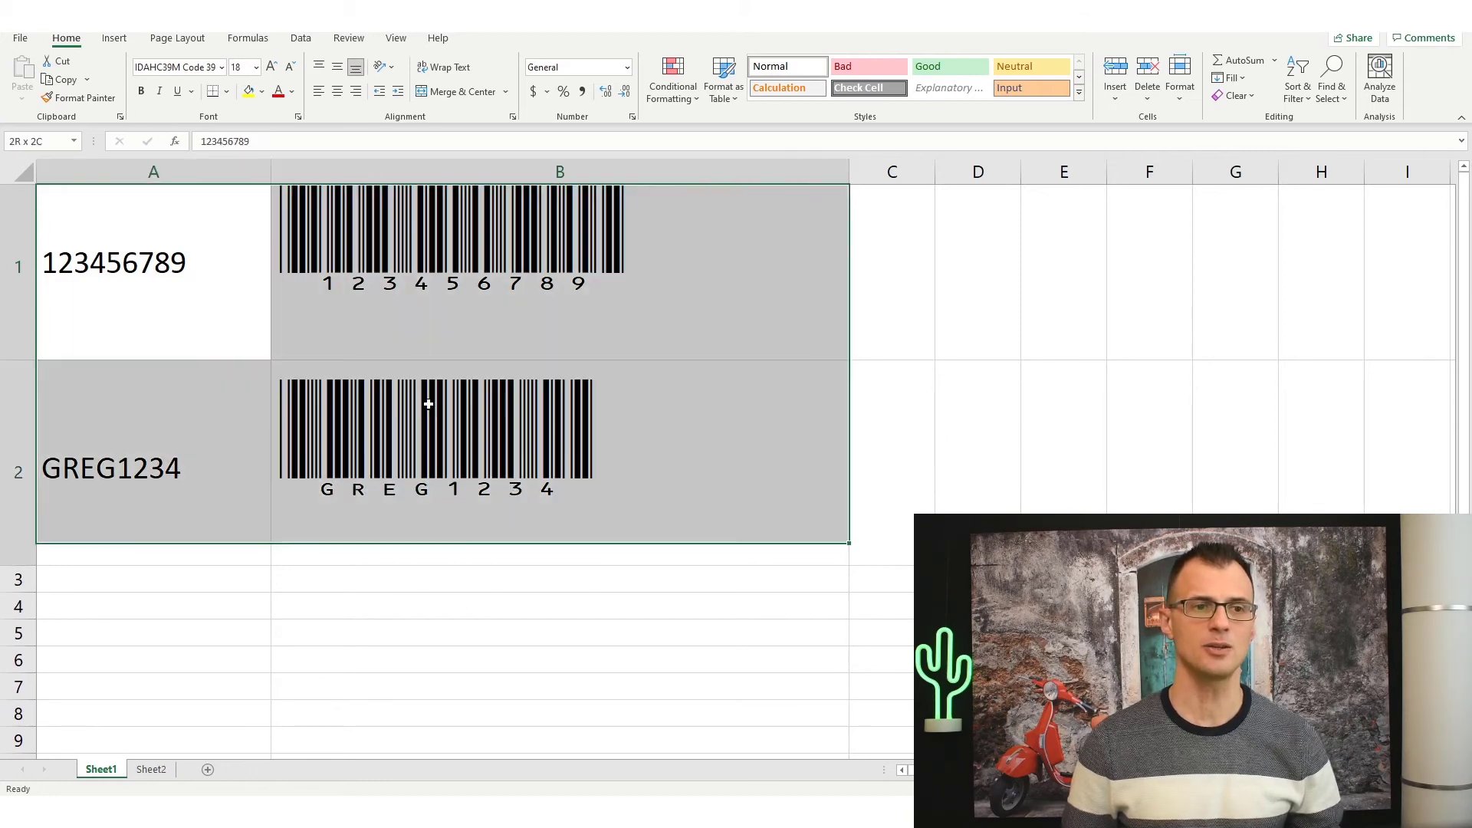
left_click(289, 67)
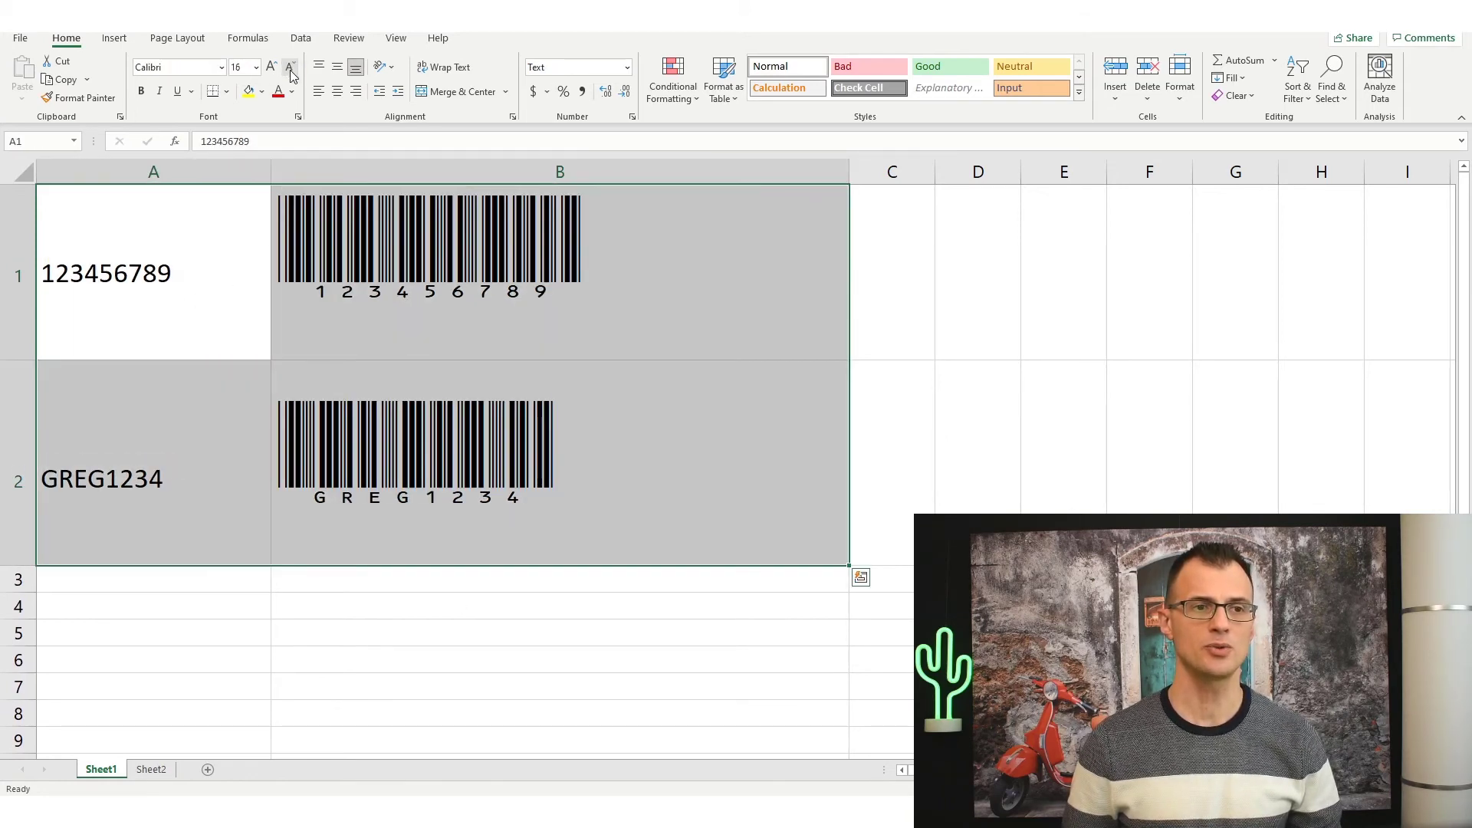
left_click(289, 67)
left_click(1003, 311)
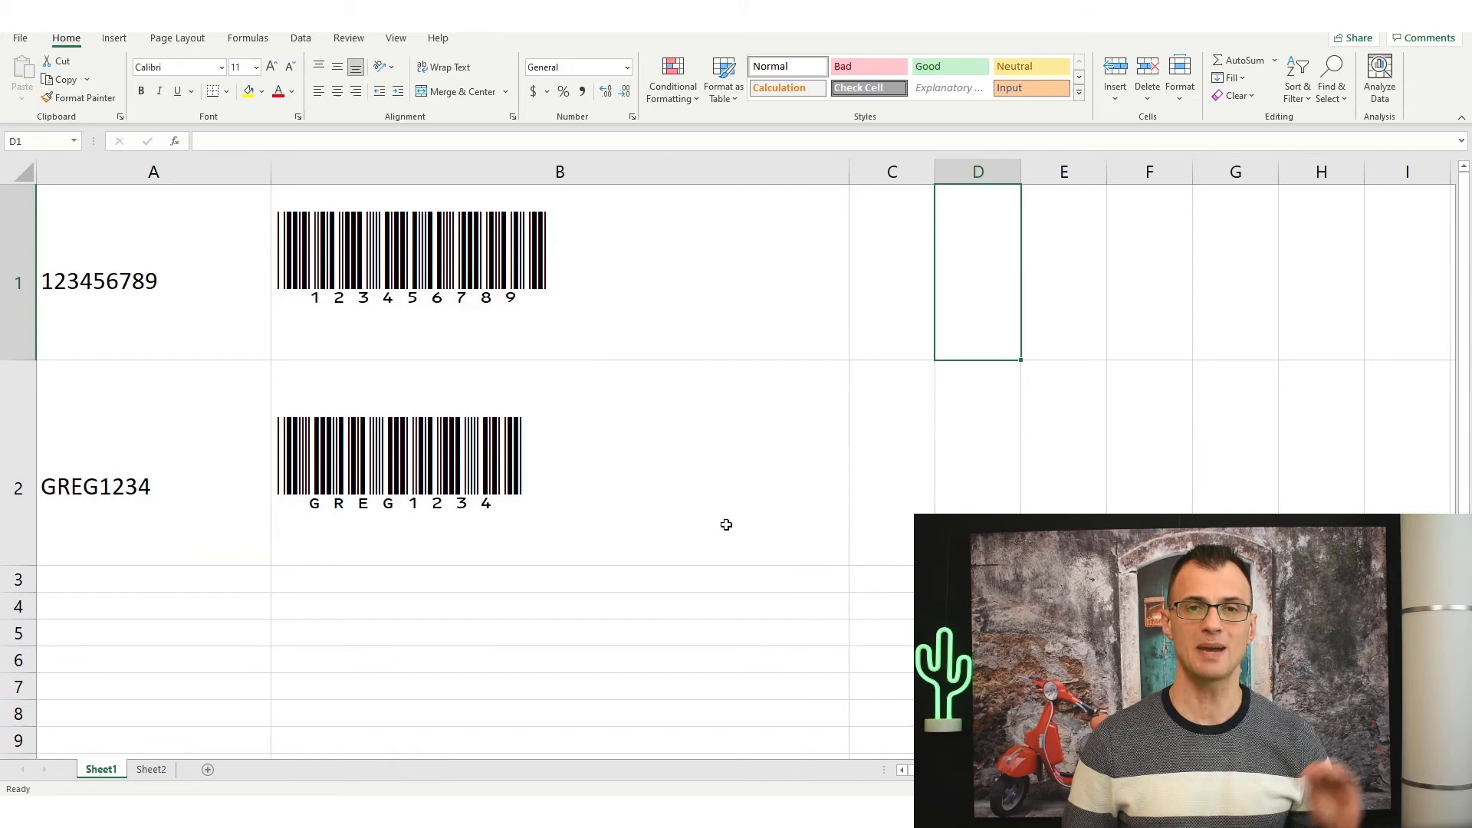